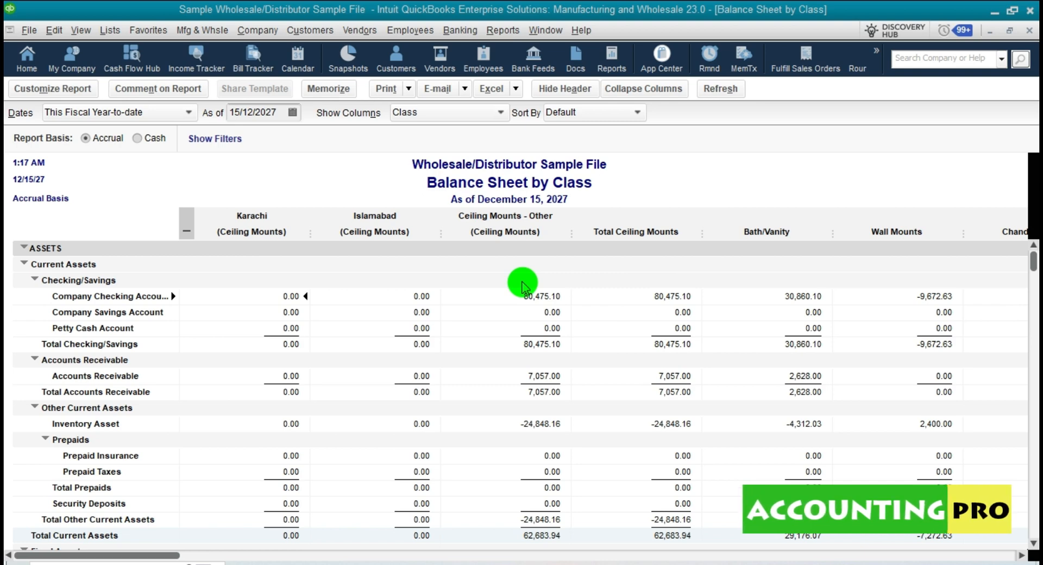
- Close the open report and run the Balance Sheet by Class report from the Company & Financial reports
key("Escape")
left_click(503, 31)
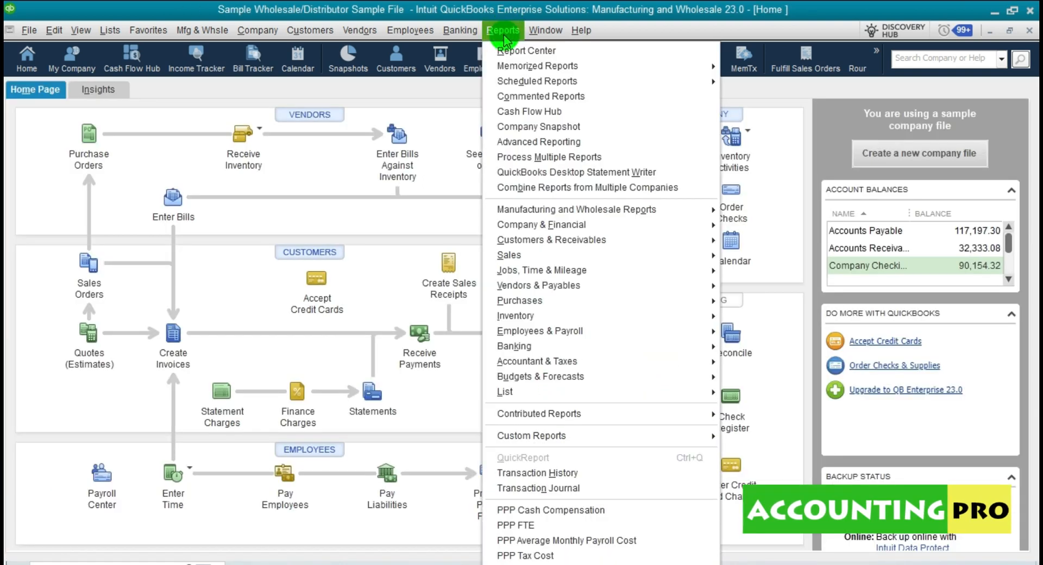
mouse_move(630, 226)
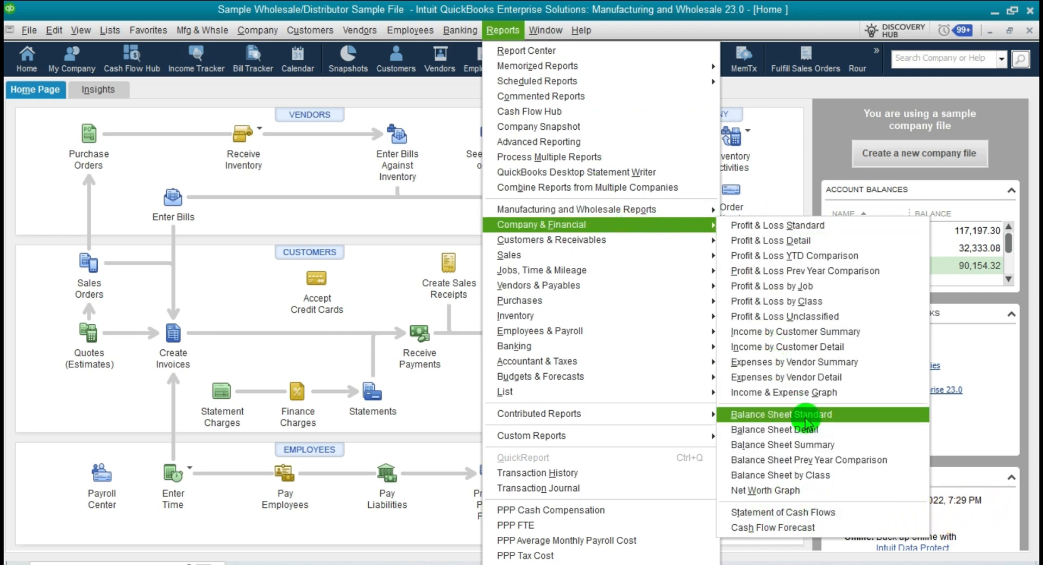
left_click(808, 476)
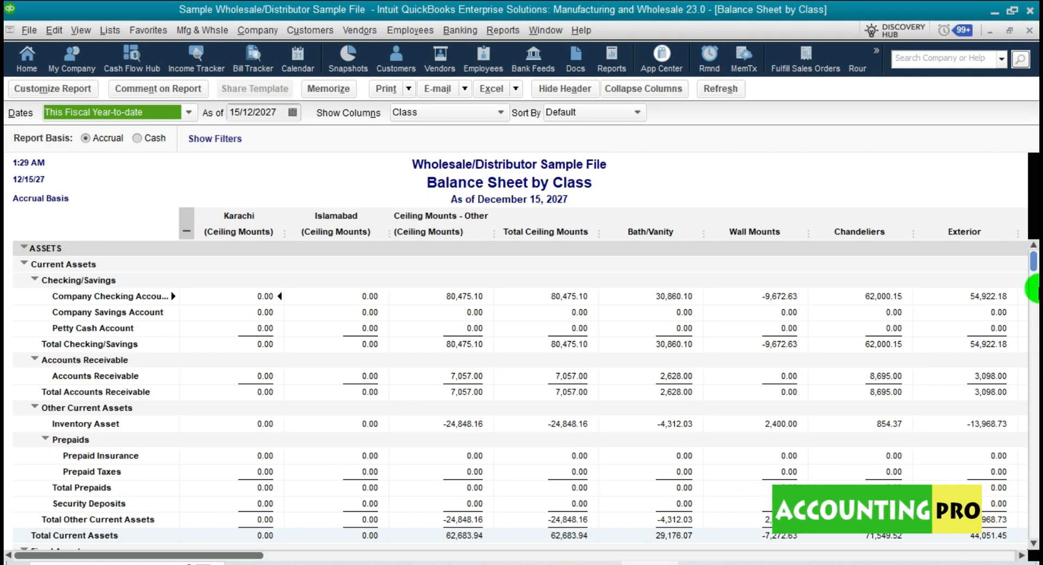
- Collapse the Checking/Savings, Accounts Receivable, Other Current Assets, Fixed Assets, Liabilities and Equity groups in the report
mouse_move(1033, 266)
left_mouse_down()
mouse_move(1034, 464)
mouse_move(1033, 259)
left_mouse_up()
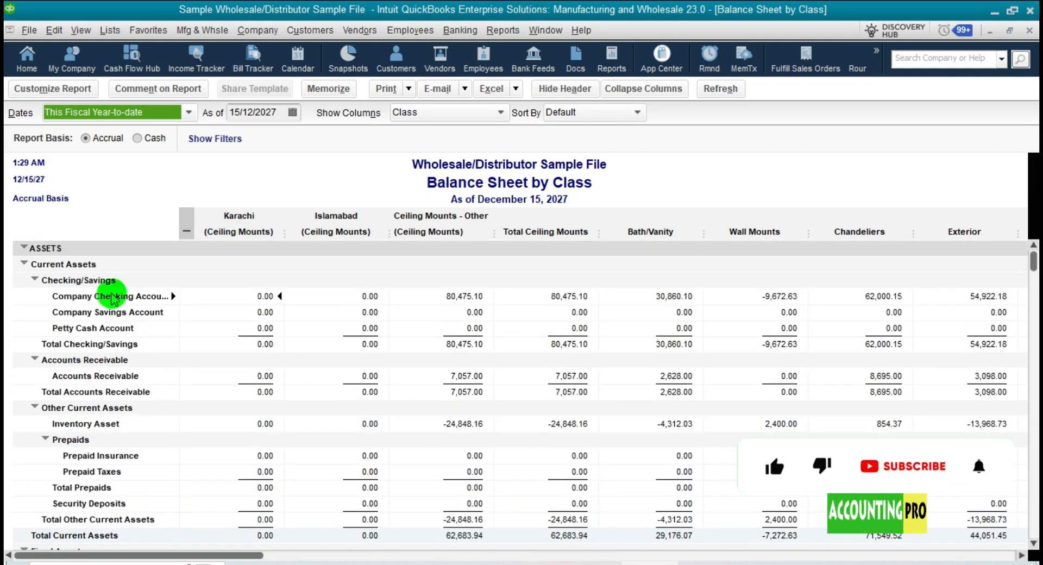
left_click(35, 280)
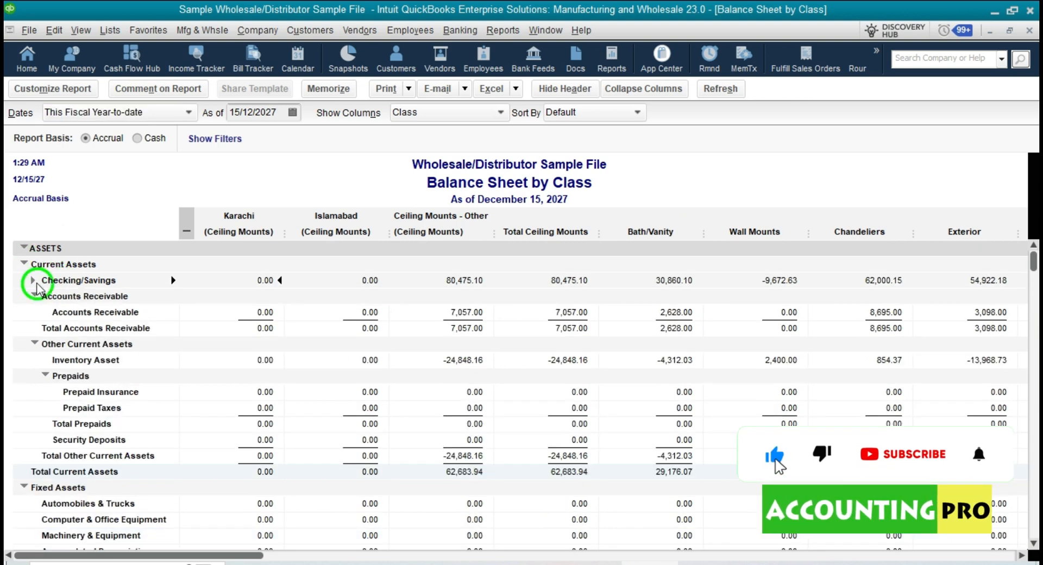
left_click(34, 297)
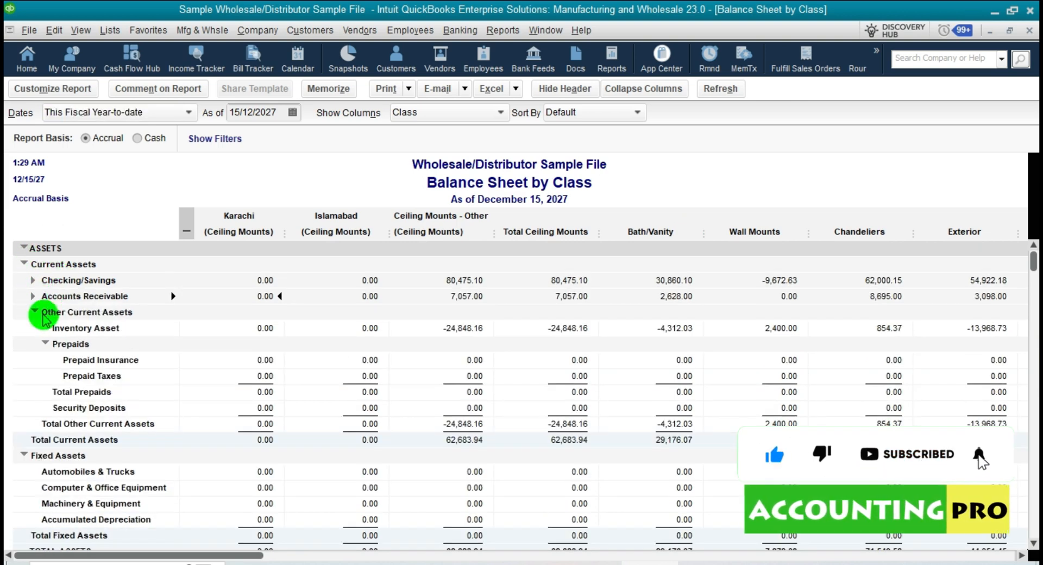
left_click(43, 315)
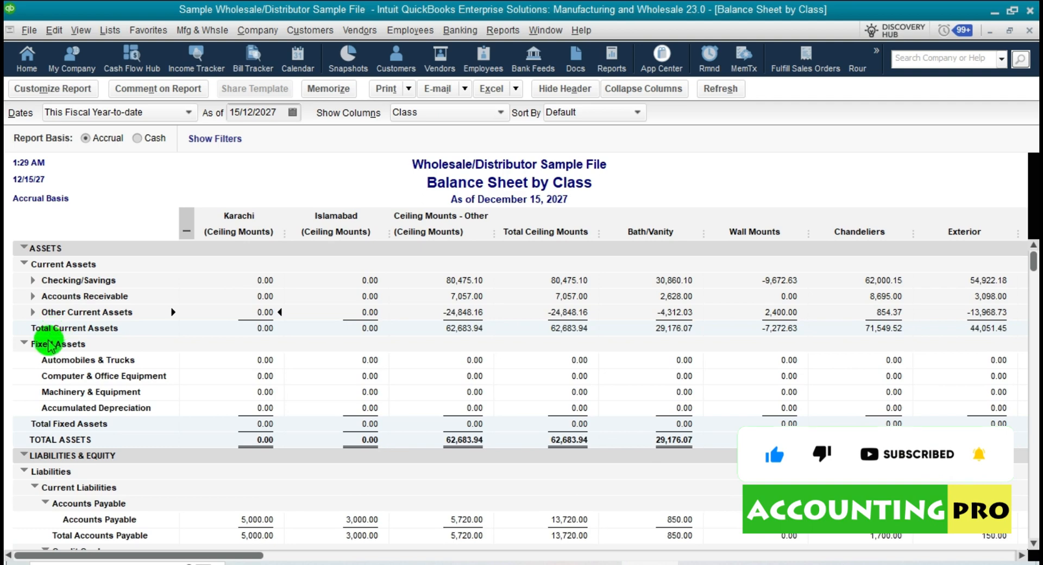
left_click(48, 344)
left_click(47, 392)
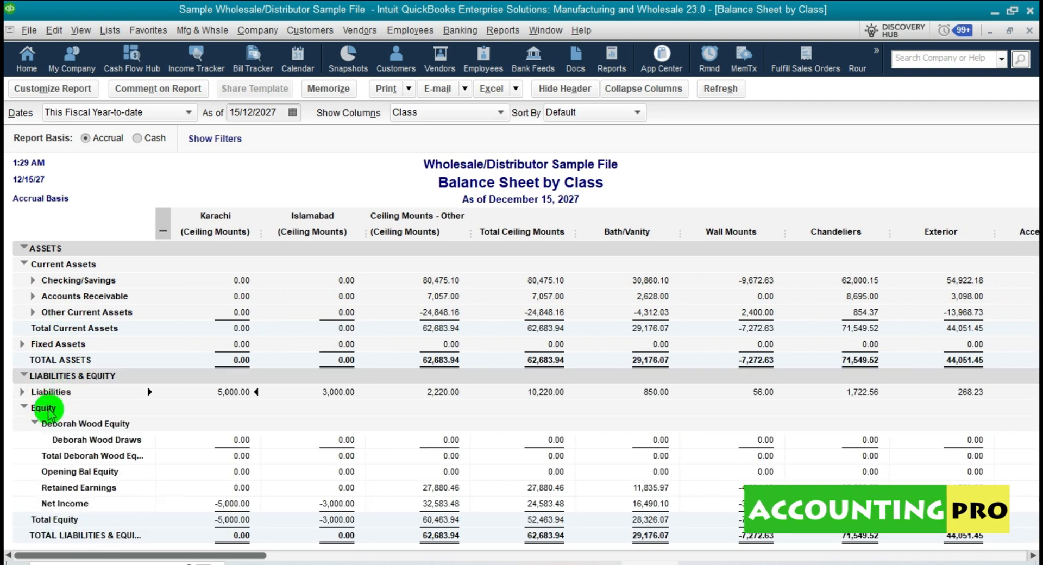
left_click(47, 408)
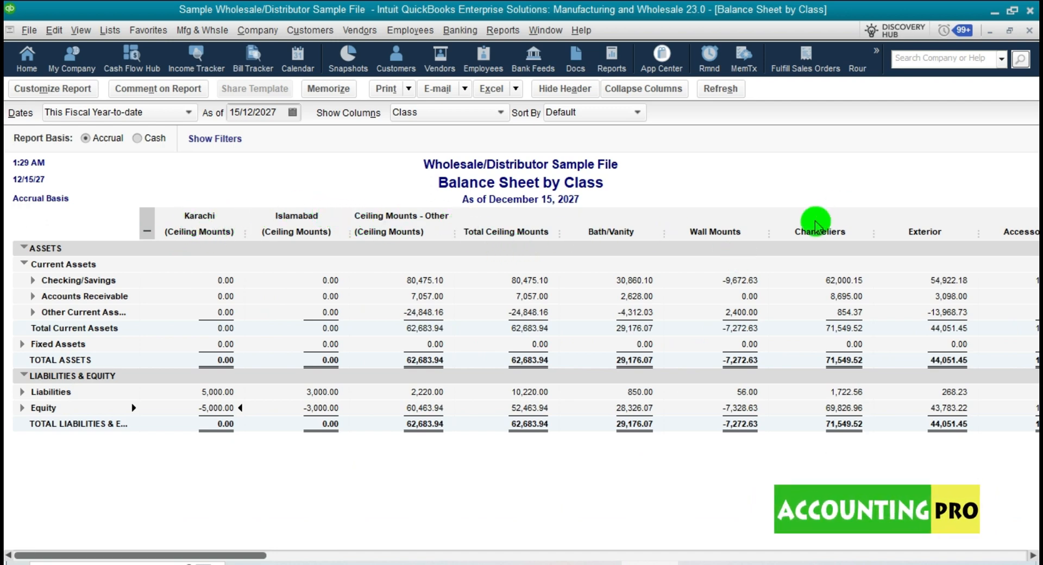
- Examine the report's class columns through to the Unclassified and TOTAL columns, and compare the Checking/Savings amounts by class
left_click_drag(237, 556, 798, 458)
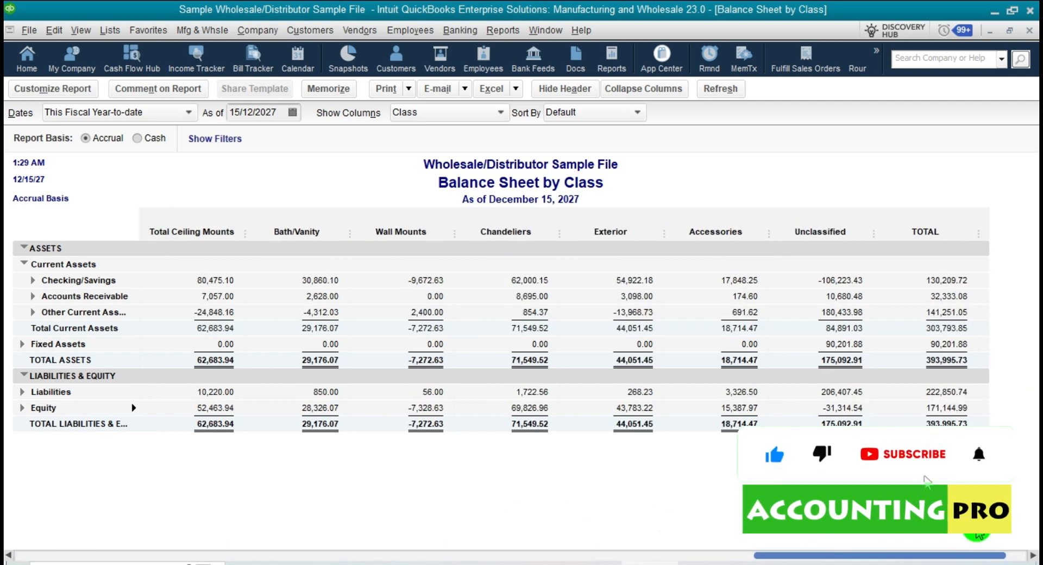
left_click_drag(977, 555, 206, 548)
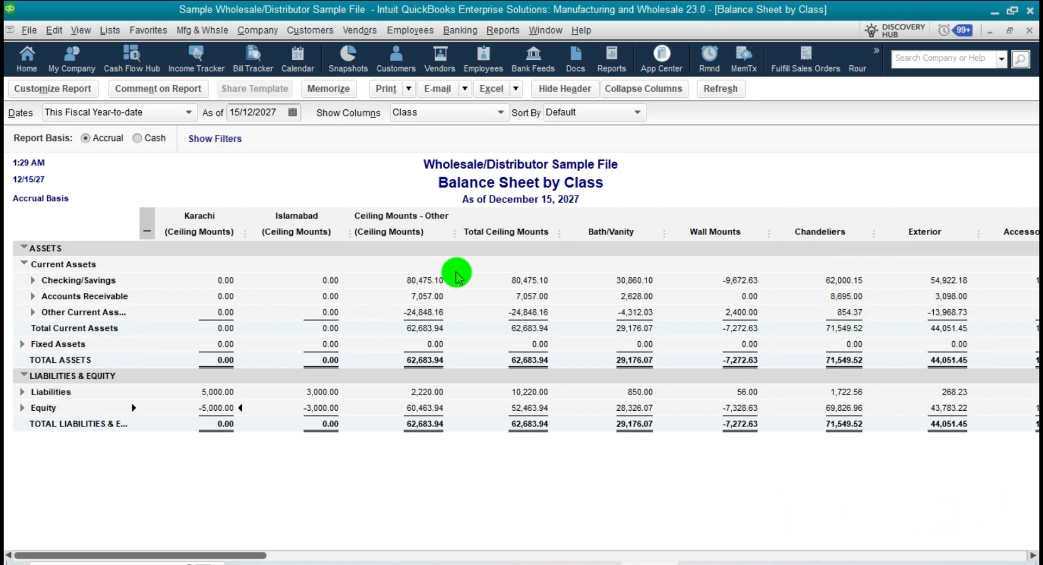
left_click(541, 281)
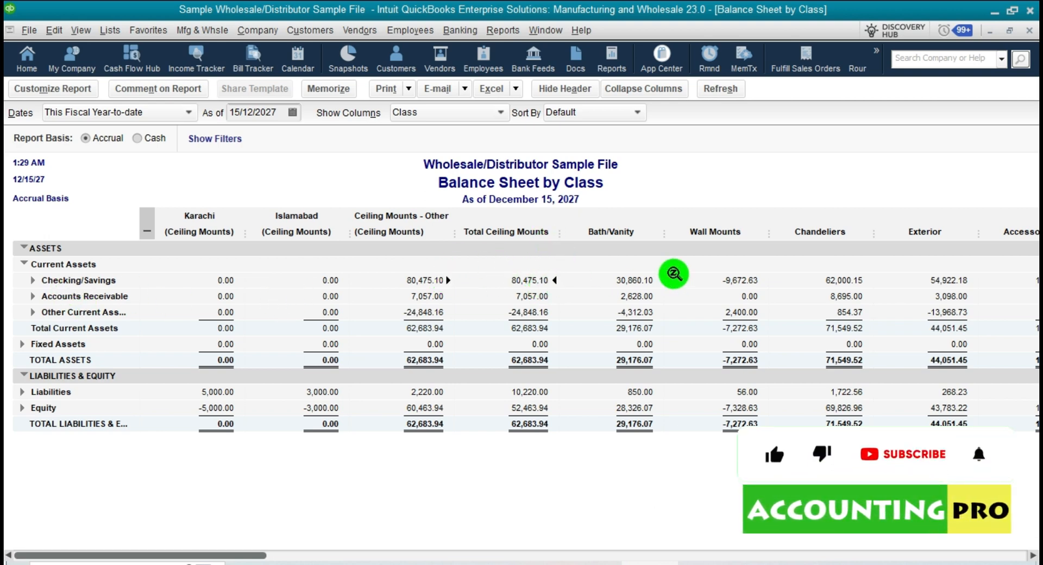
left_click(641, 282)
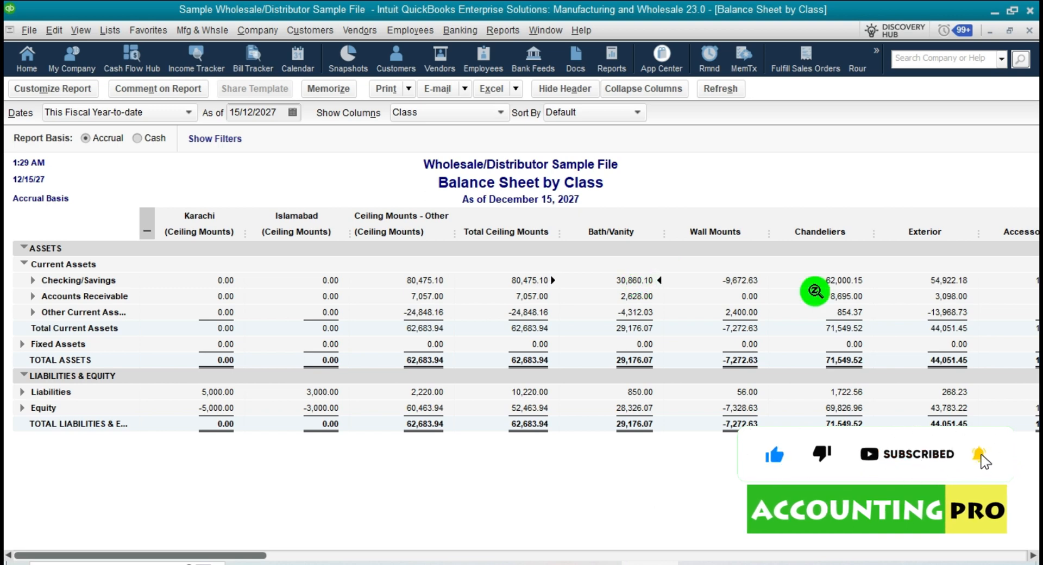
left_click(750, 281)
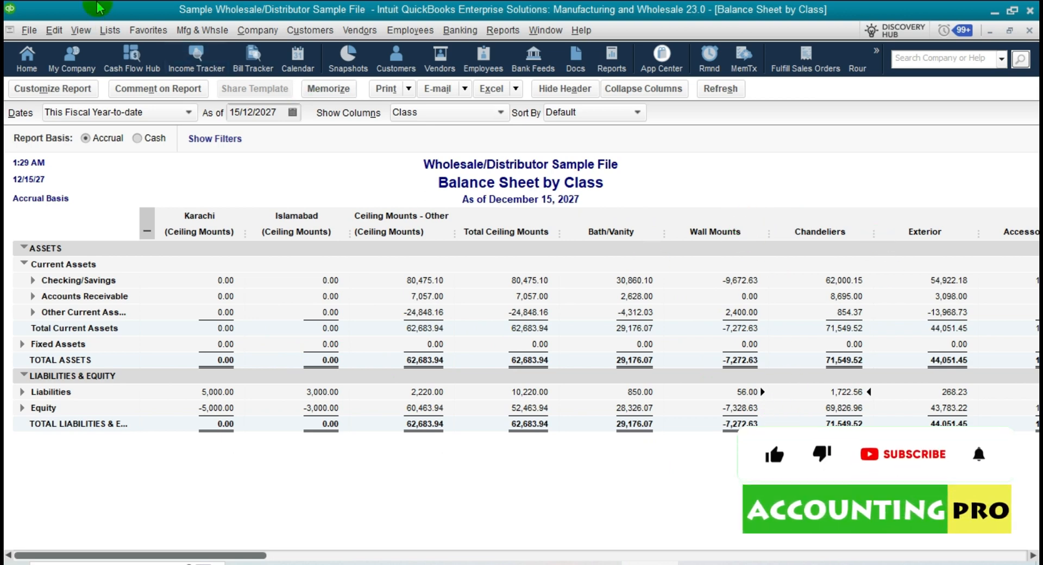
- View the Class List with its classes and subclasses, and close it
left_click(108, 30)
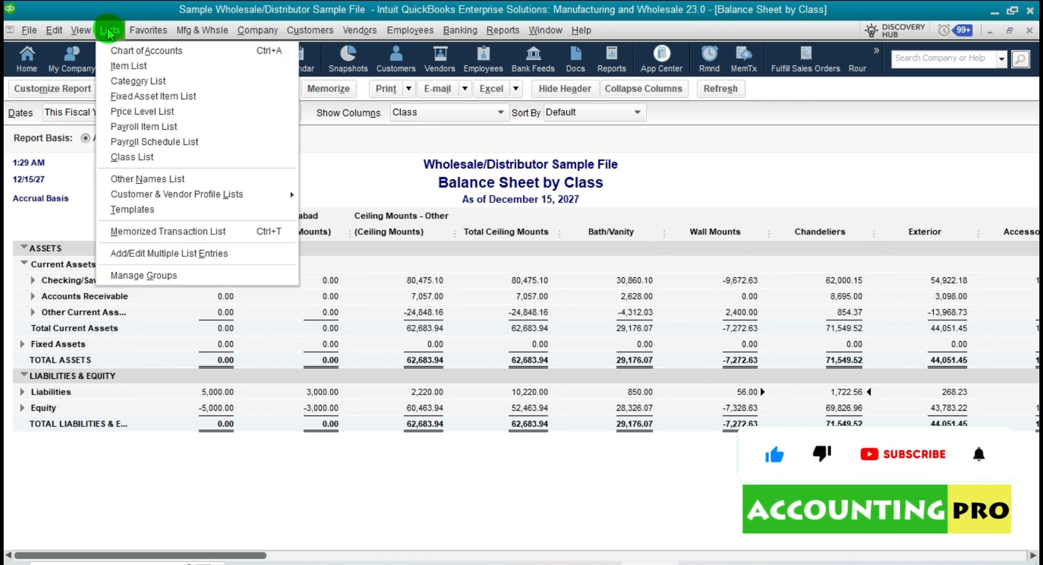
left_click(144, 157)
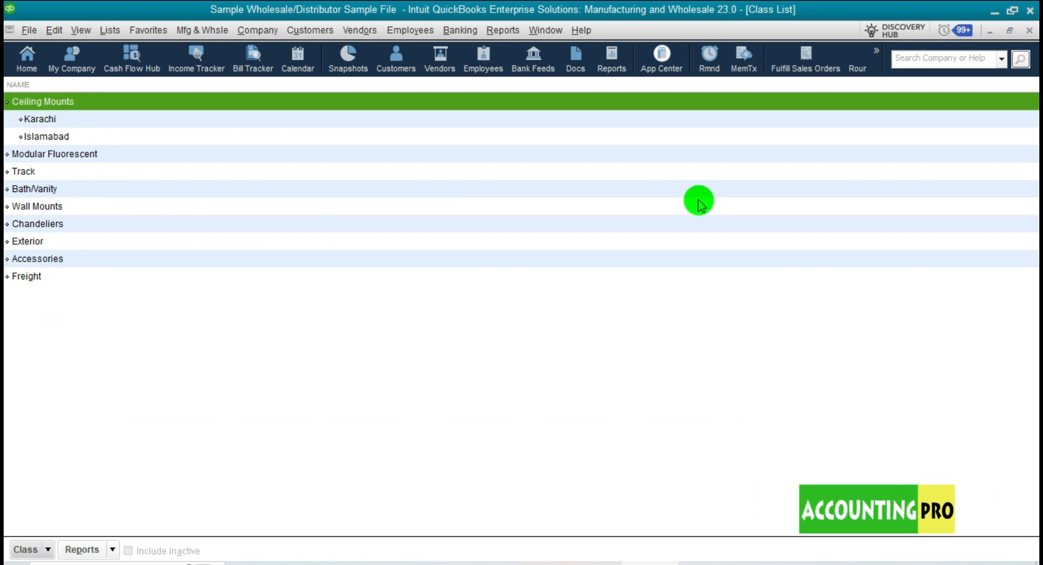
left_click(1030, 33)
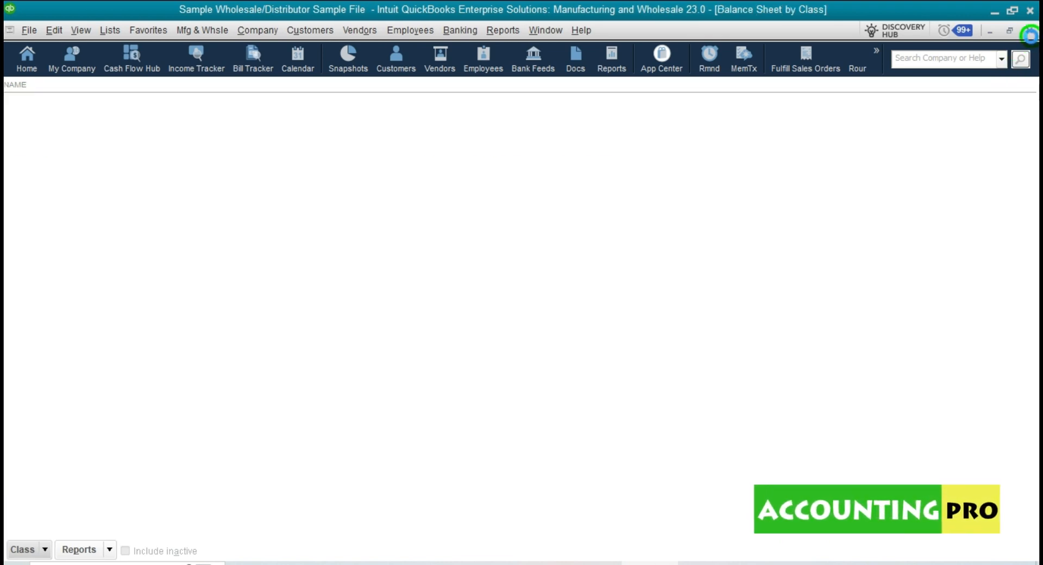
- Check the class choices in the Write Checks form's header and first expense line, and close the form without entering a check
left_click(460, 30)
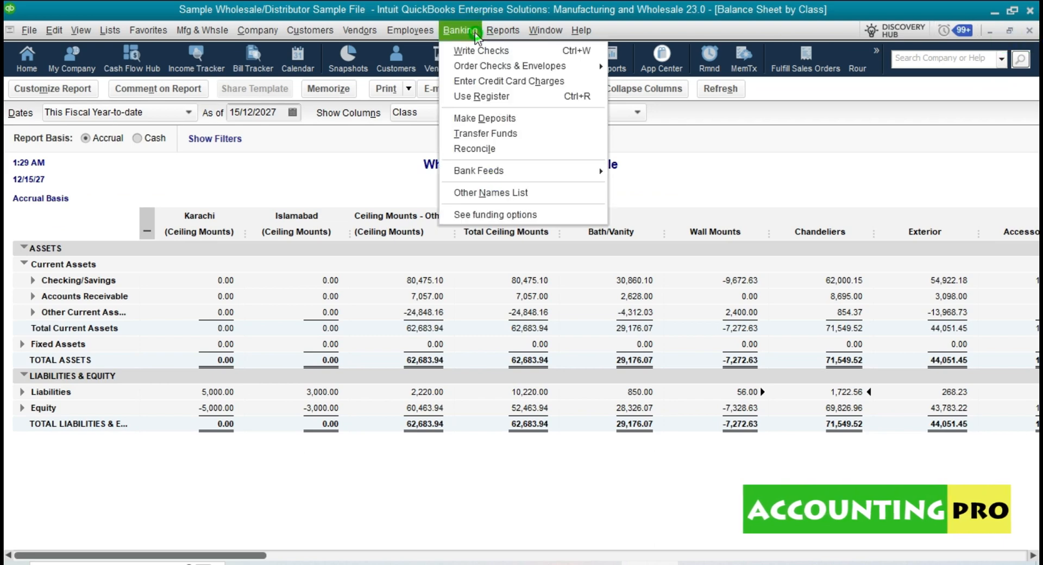
left_click(478, 49)
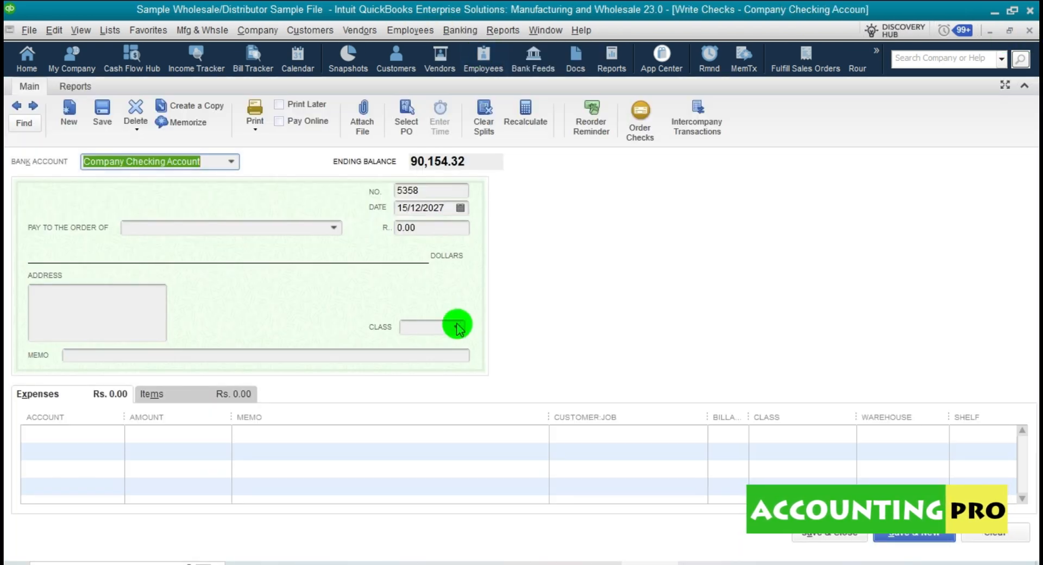
left_click(457, 327)
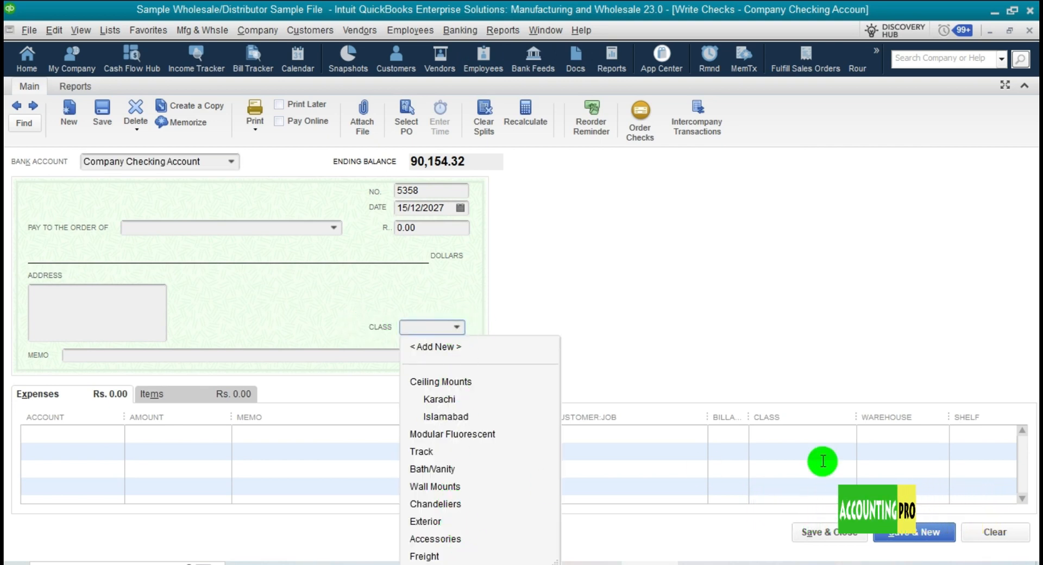
left_click(810, 439)
left_click(849, 434)
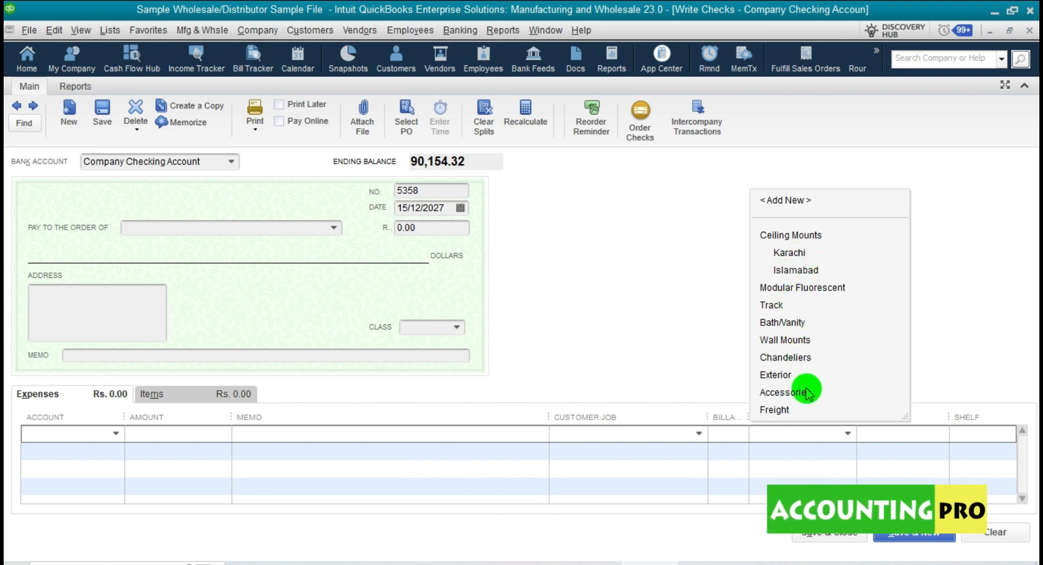
left_click(971, 311)
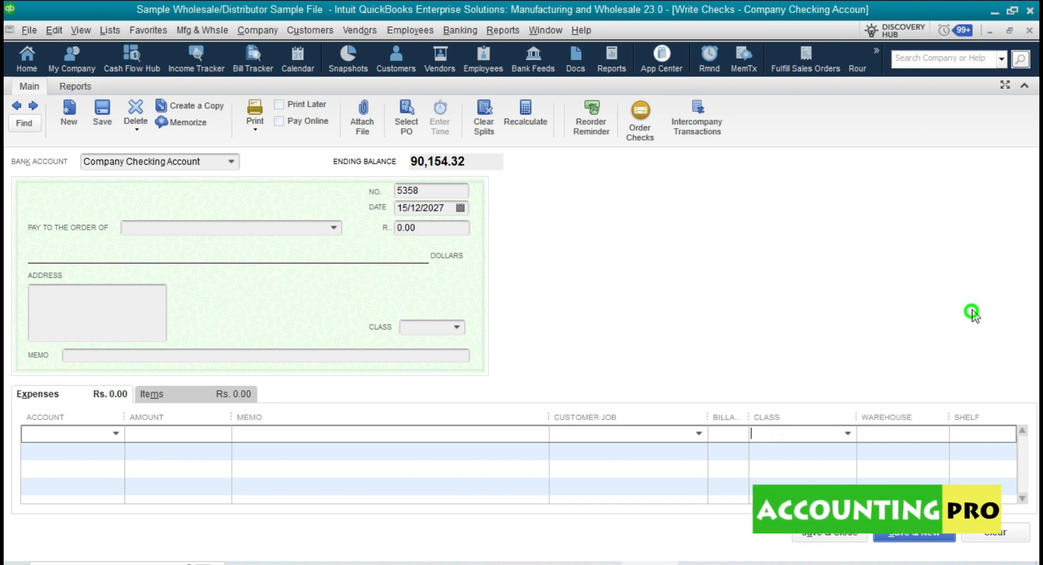
left_click(1030, 32)
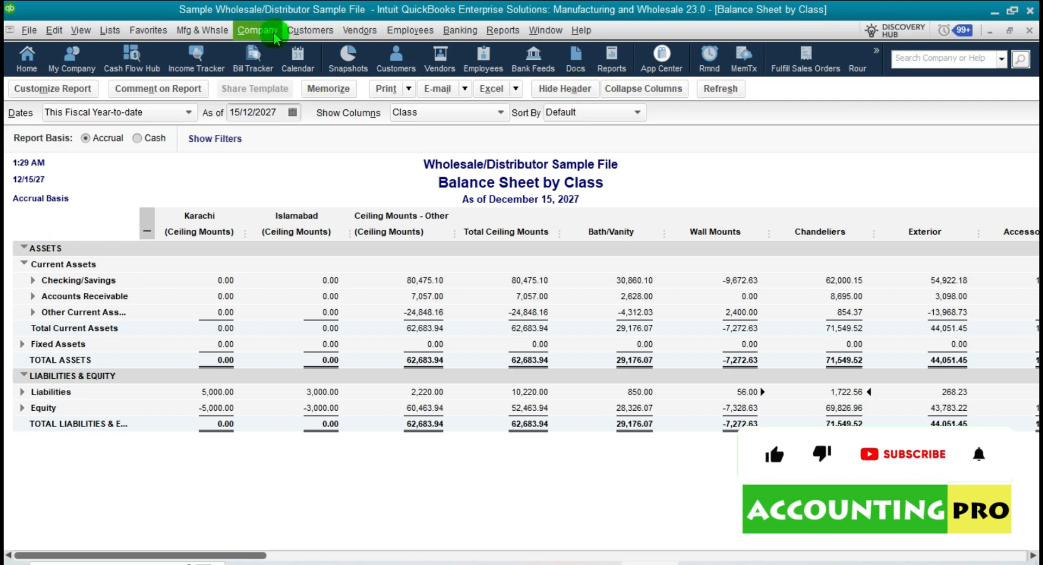
- Check the class choices in the Enter Bills form's first expense line and header, dismiss the Upload & Review Bills tip, and close the form
left_click(360, 31)
left_click(373, 68)
left_click(379, 89)
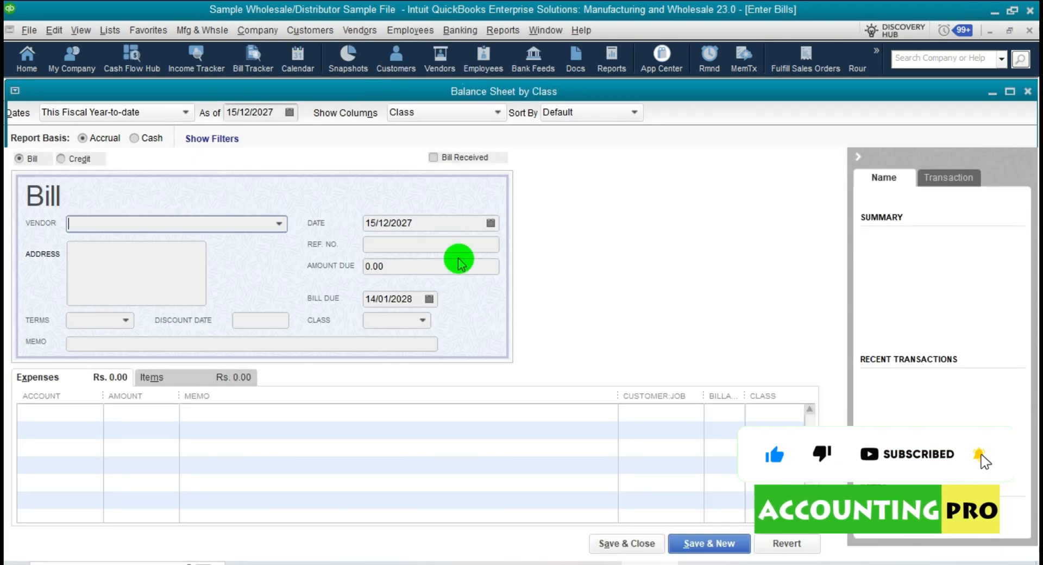
left_click(790, 413)
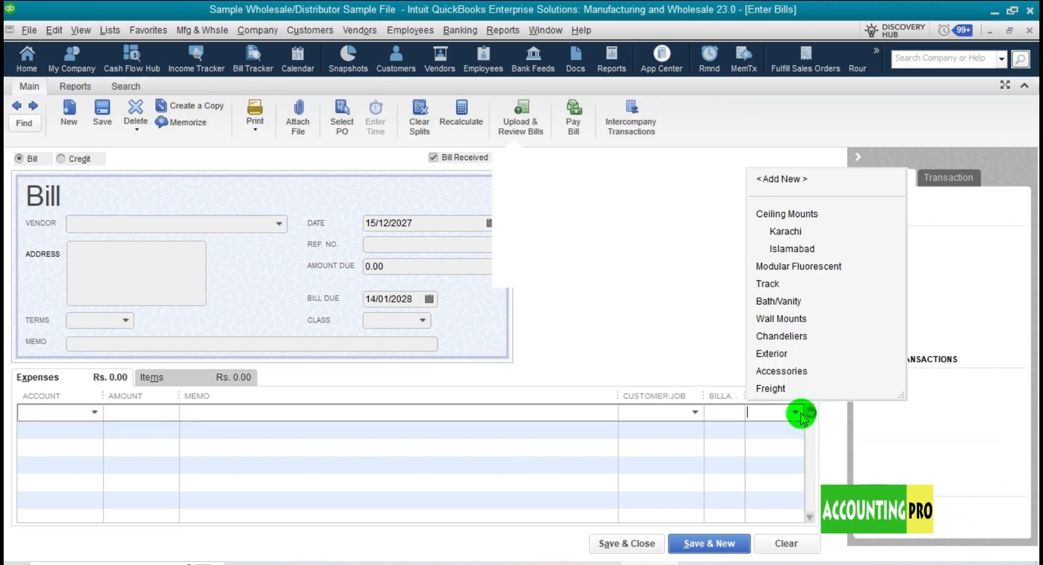
left_click(422, 320)
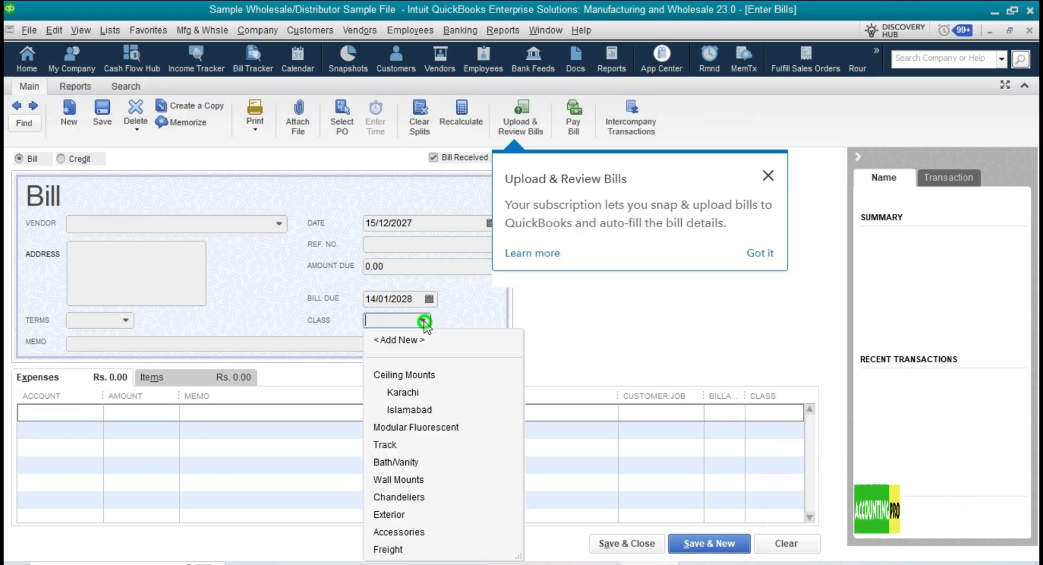
left_click(767, 175)
left_click(1029, 31)
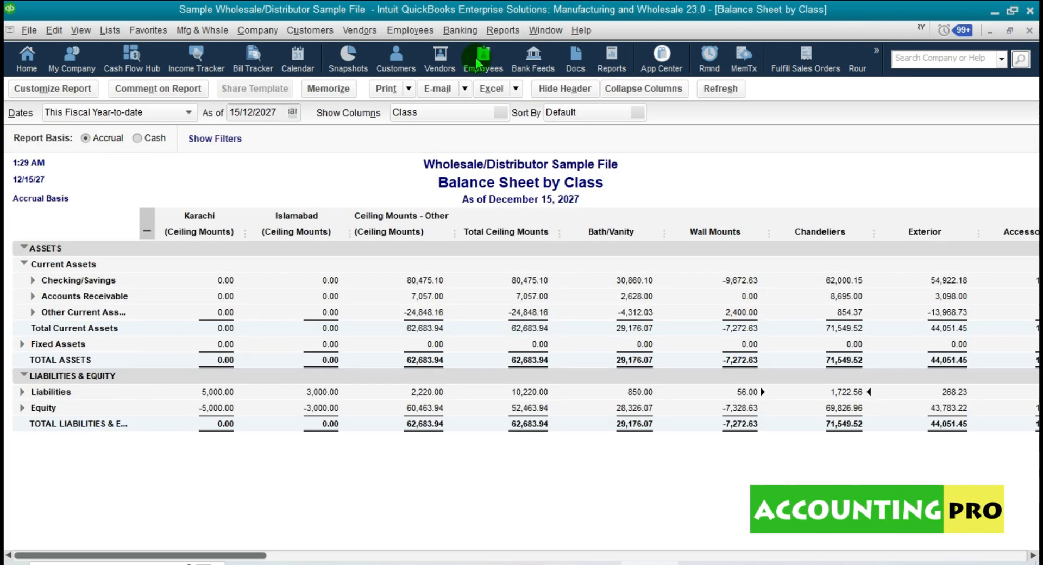
- Inspect the Class fields in the Create Invoices form's header and first item line, and close the form without entering an invoice
left_click(311, 30)
left_click(349, 125)
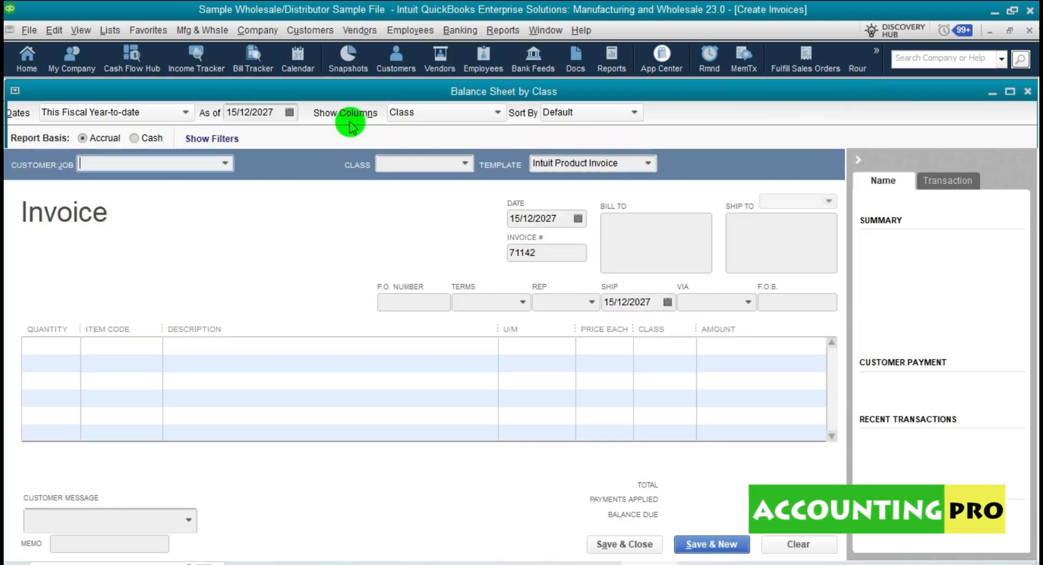
left_click(465, 164)
left_click(465, 164)
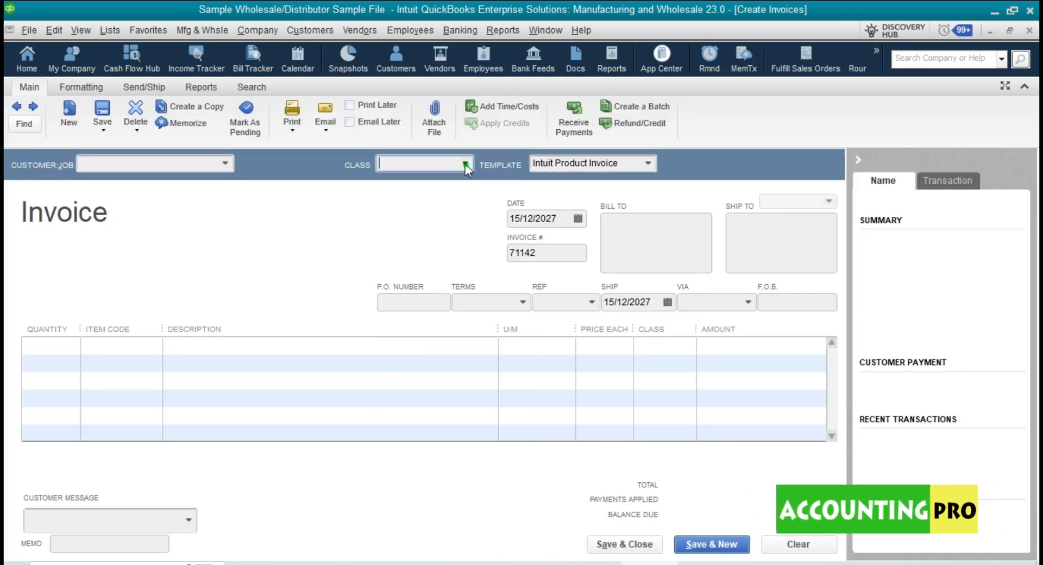
left_click(687, 347)
left_click(688, 346)
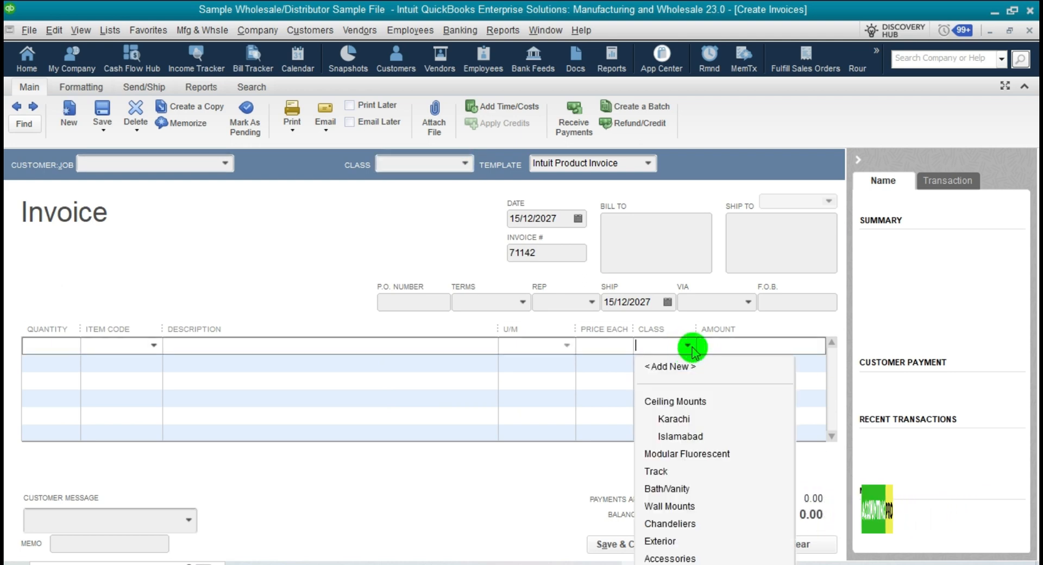
left_click(691, 349)
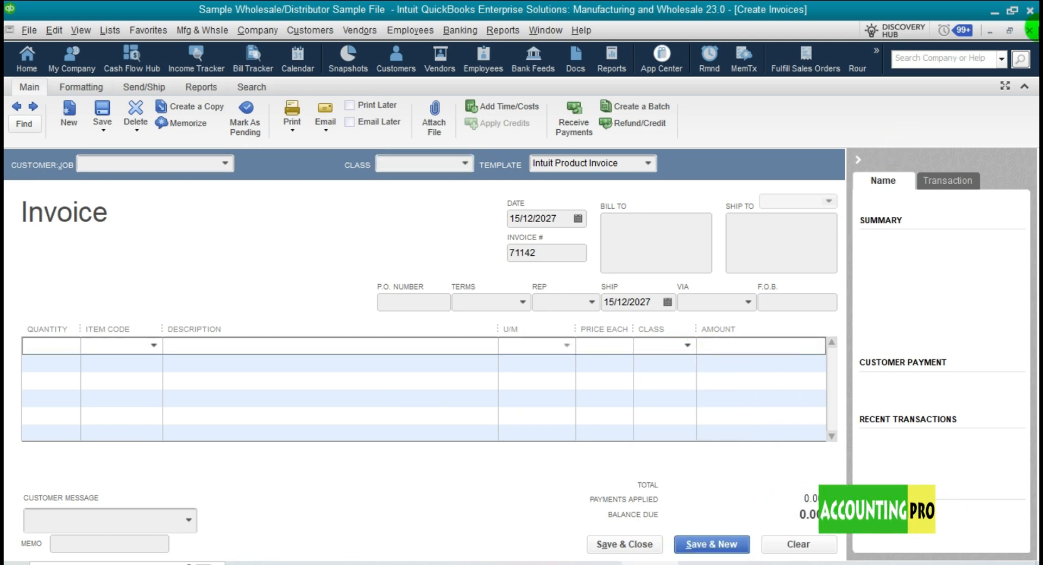
left_click(1029, 31)
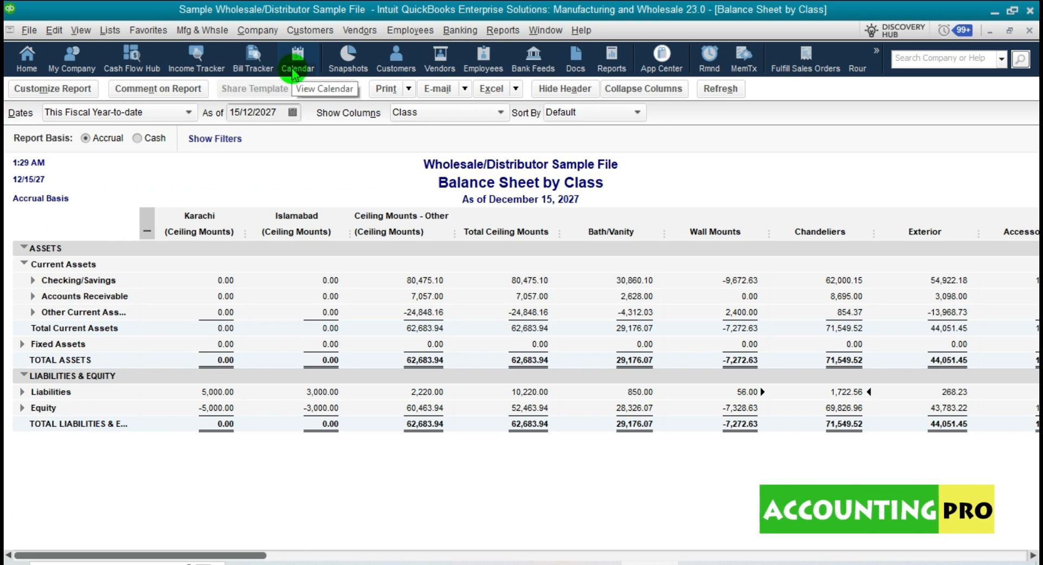
- Open the general journal entry form, dismiss the entry numbering message, and view the class choices for the first line
left_click(258, 30)
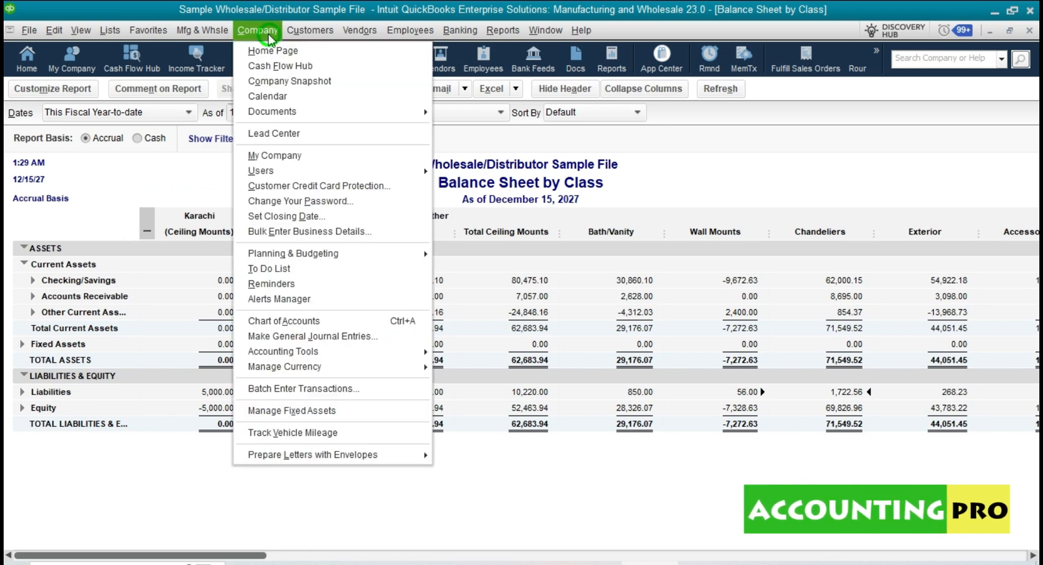
left_click(378, 337)
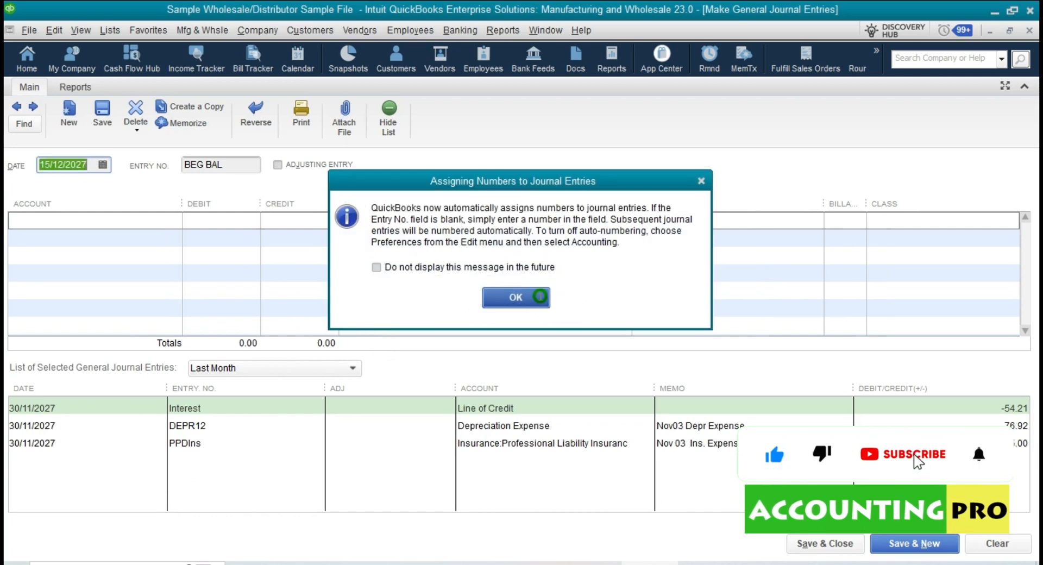
left_click(529, 298)
left_click(1008, 222)
left_click(1010, 222)
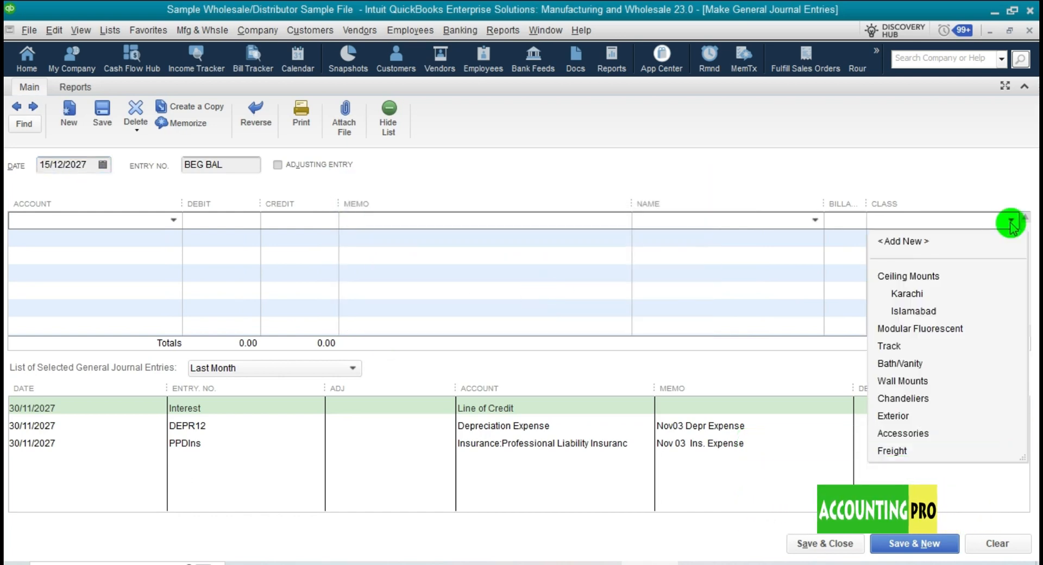
- Close the general journal entry form without entering anything and open the Profit & Loss by Class report
left_click(1030, 32)
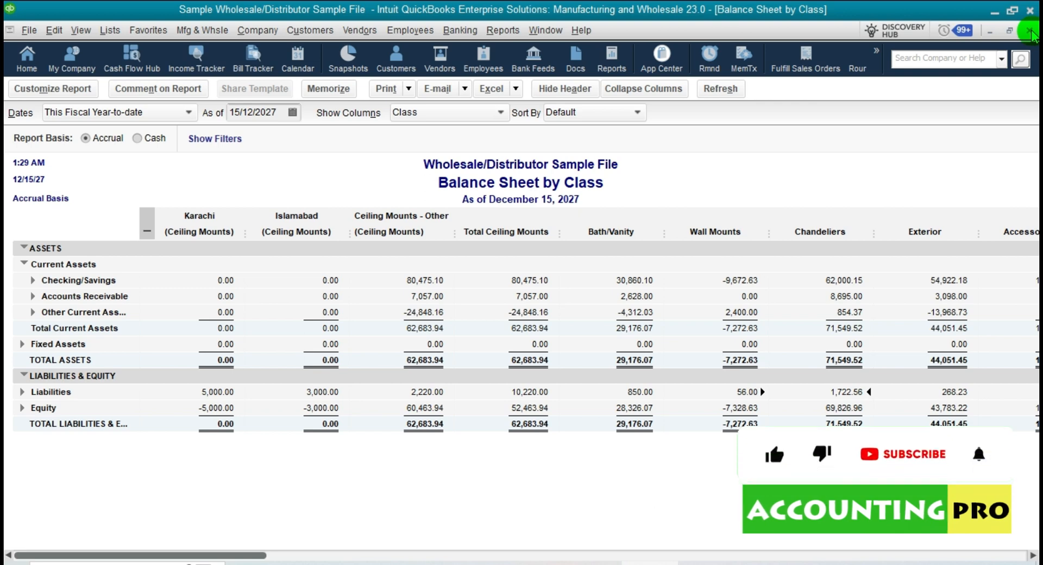
left_click(505, 31)
left_click(548, 224)
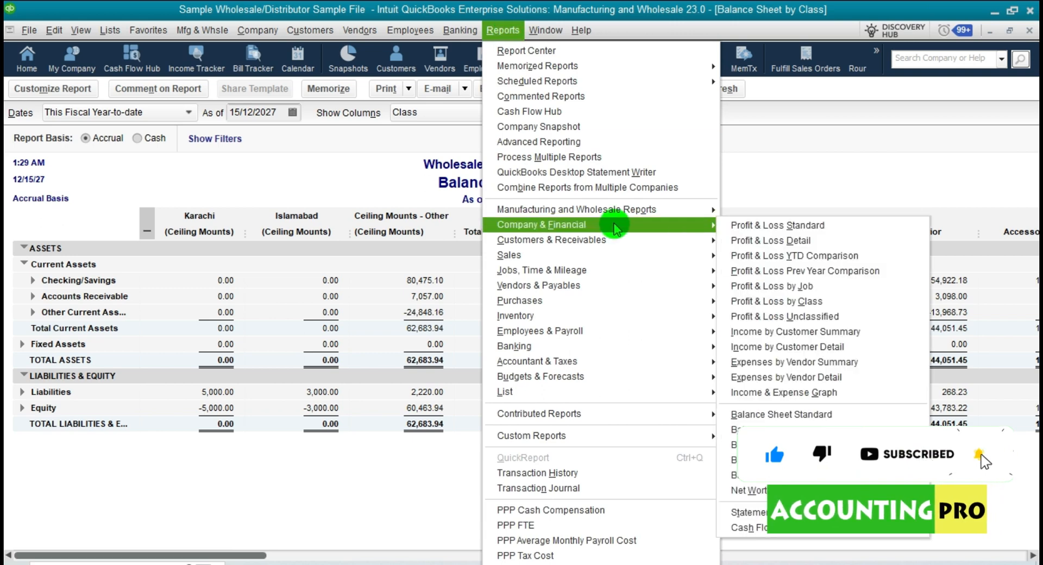
left_click(813, 302)
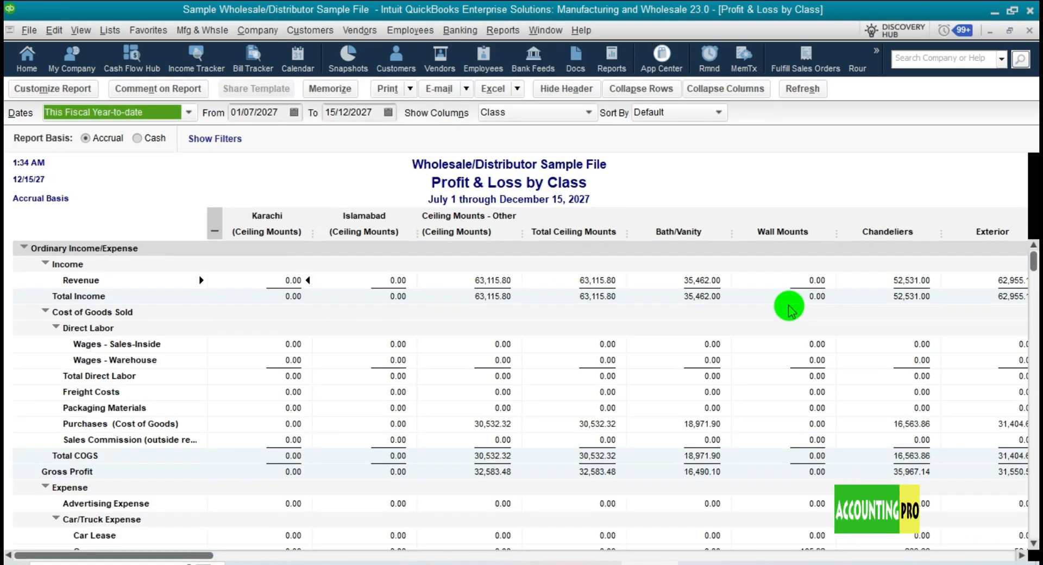
- Run the Balance Sheet by Class report, and open the Class List to review the classes
left_click(502, 38)
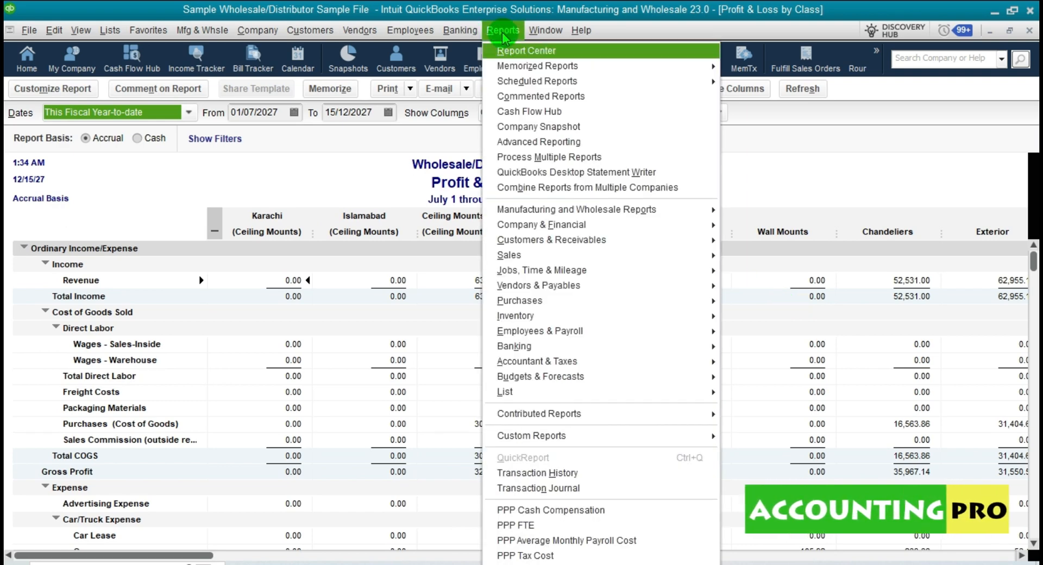
mouse_move(628, 228)
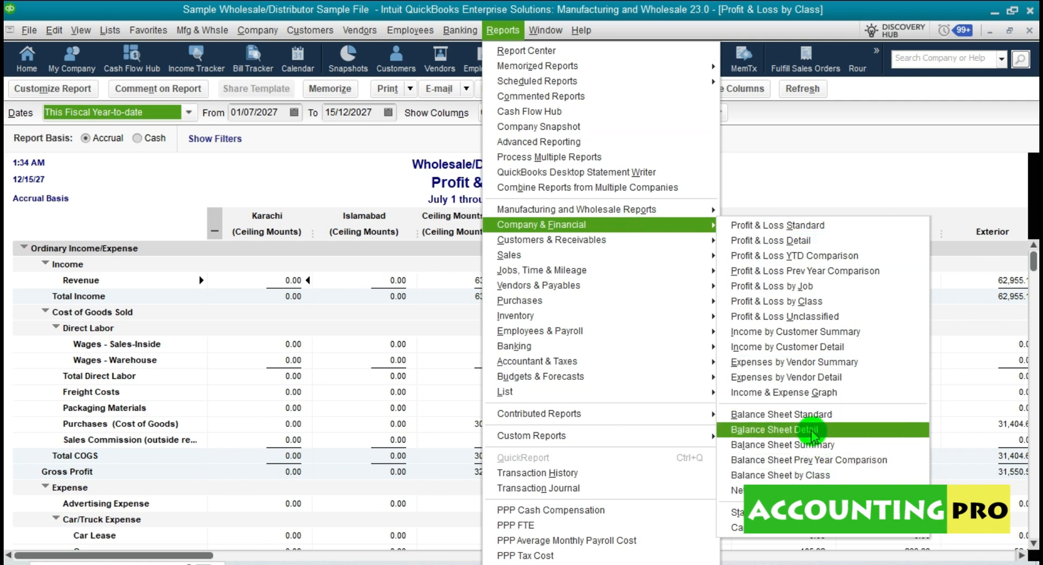
left_click(815, 475)
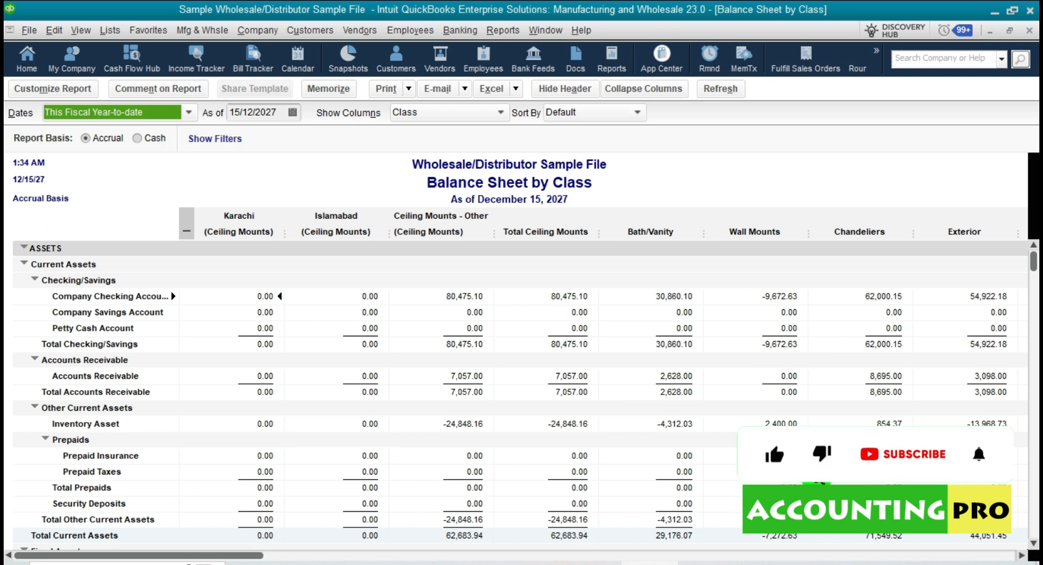
left_click(109, 30)
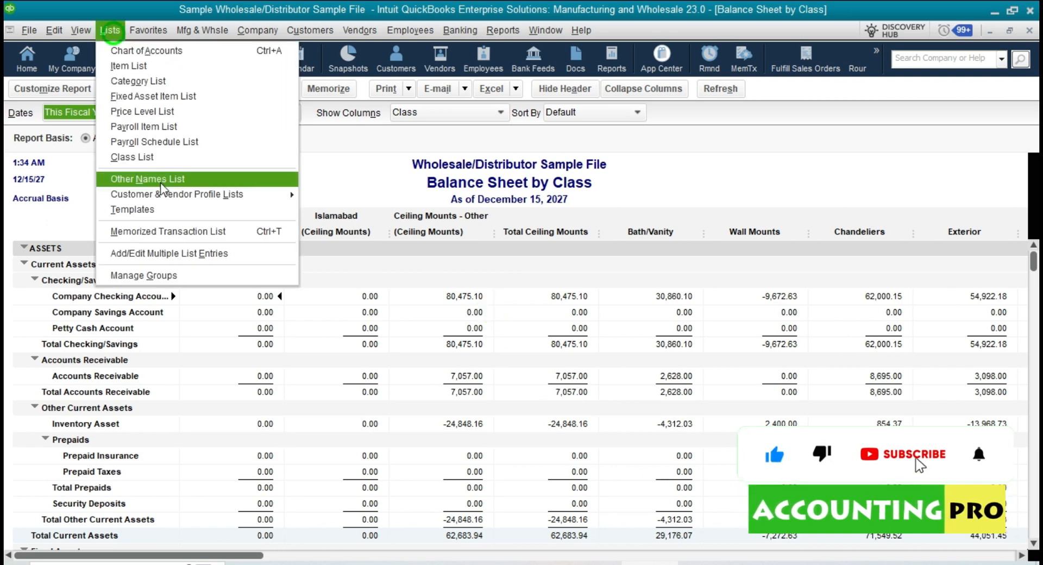
left_click(132, 157)
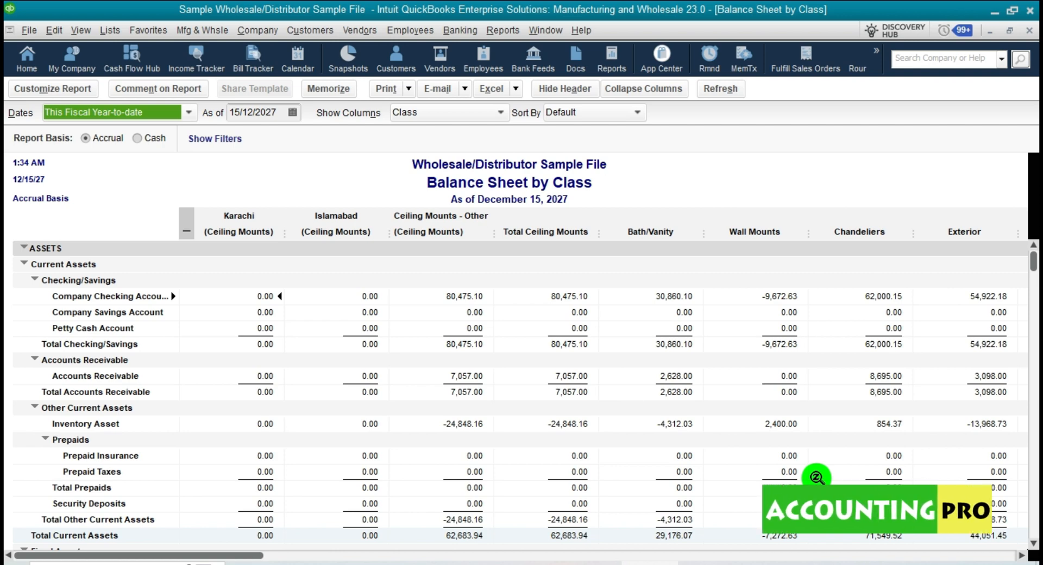
- Run the Balance Sheet by Class report again from the Company & Financial reports
left_click(503, 29)
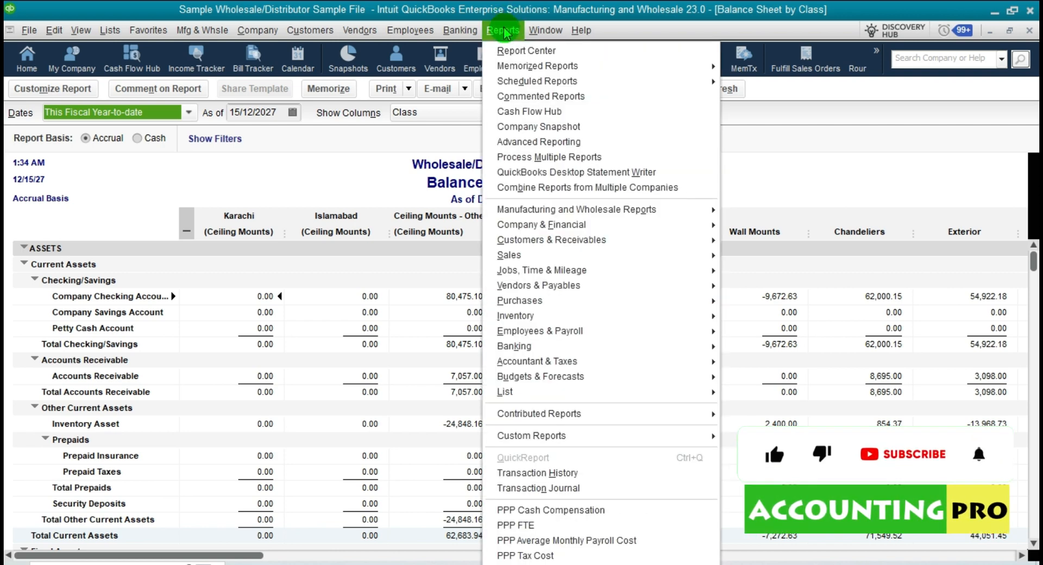
mouse_move(633, 227)
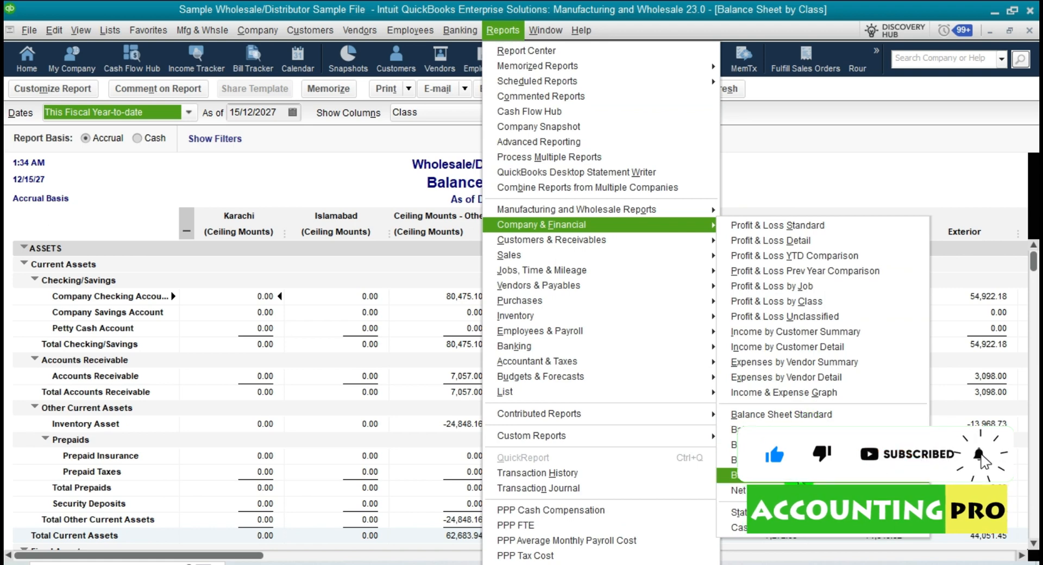
left_click(798, 475)
left_click(462, 227)
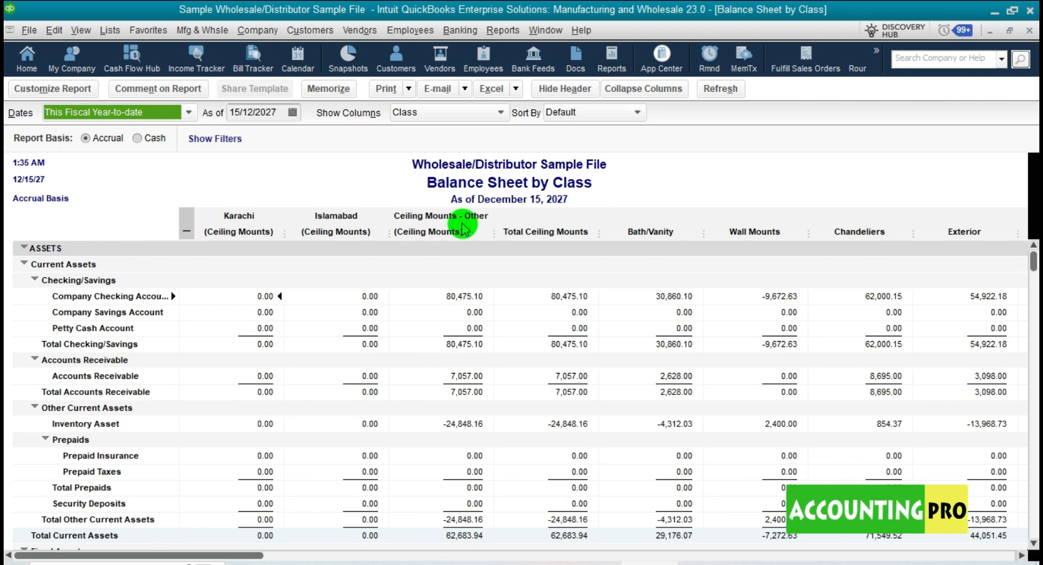
- Check the report's options for printing, e-mailing and exporting to Excel, and dismiss them without choosing one
left_click(386, 88)
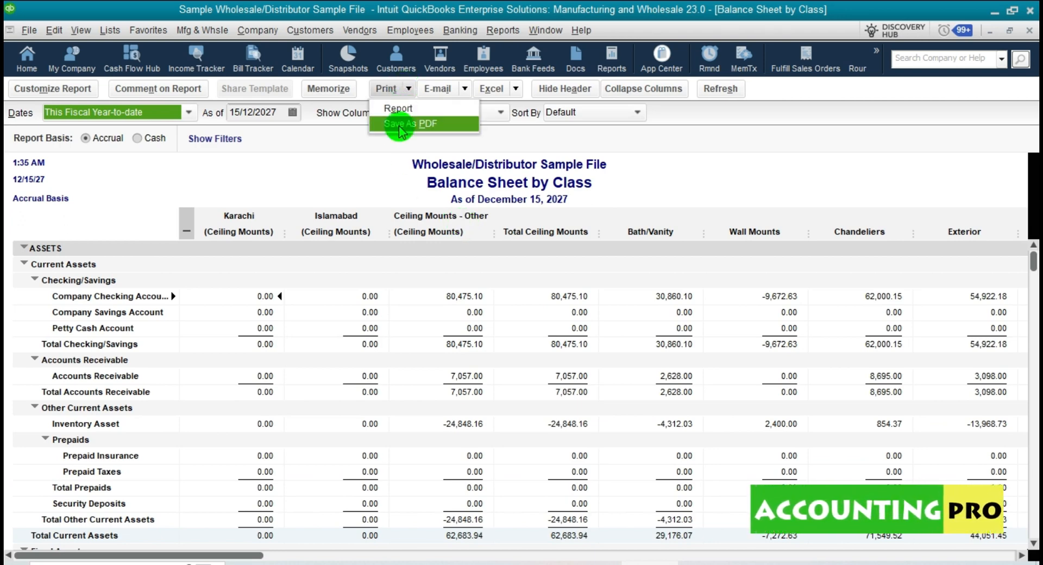
left_click(464, 89)
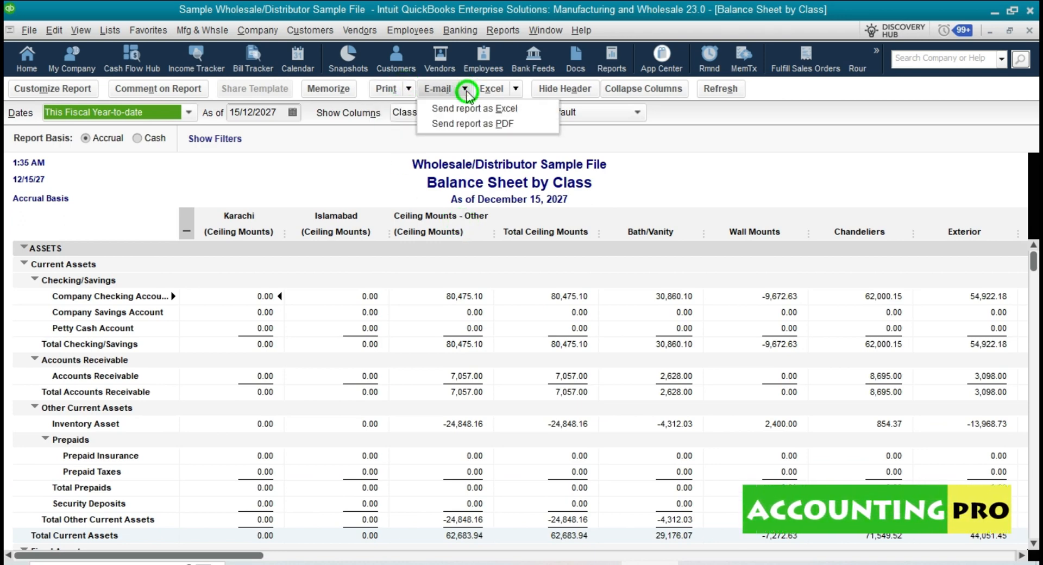
left_click(516, 89)
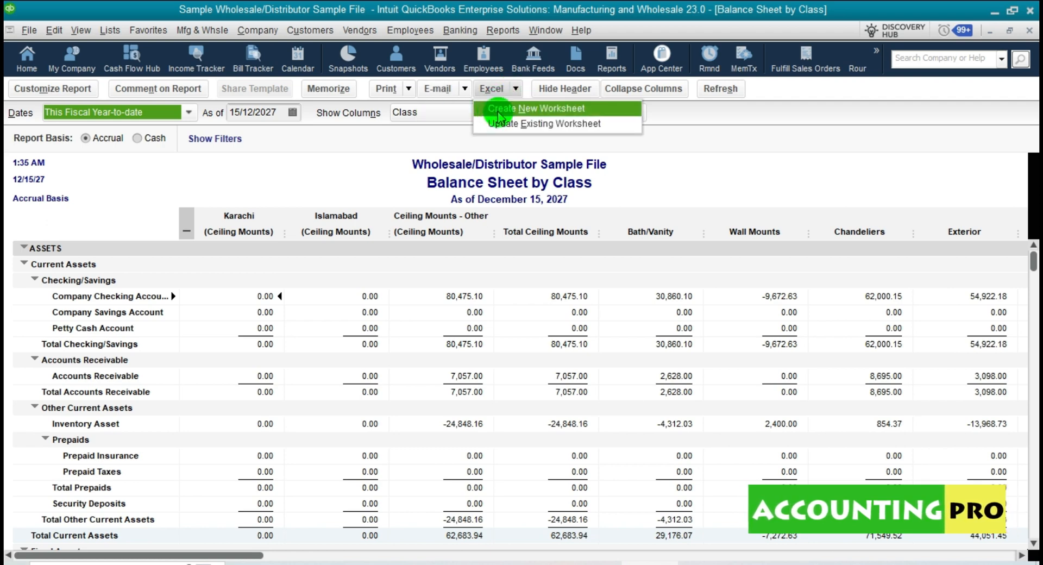
left_click(679, 132)
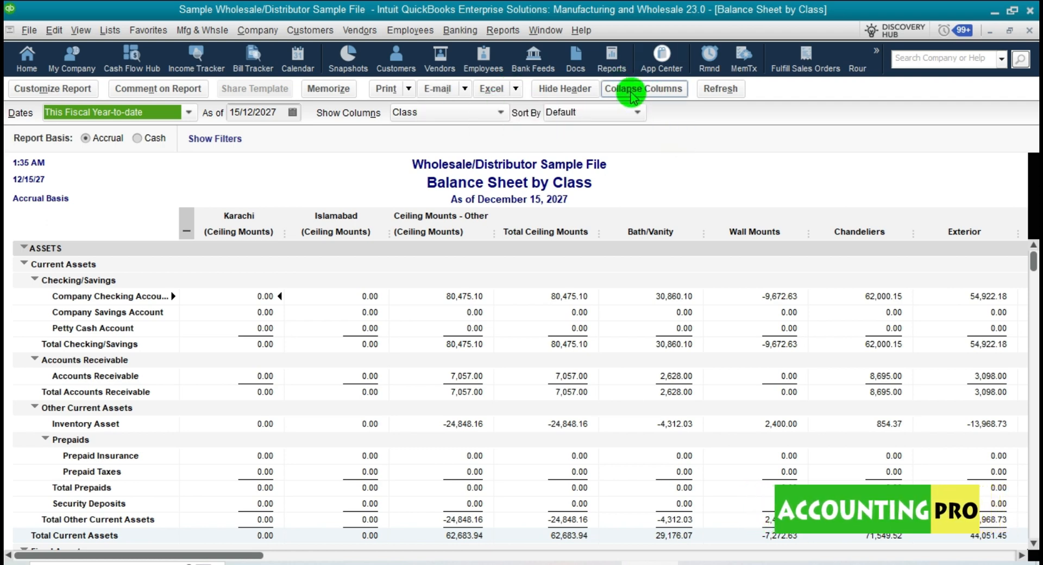
- Collapse the report's subclass columns to compare the main classes, and expand them again
left_click(632, 92)
left_click(632, 90)
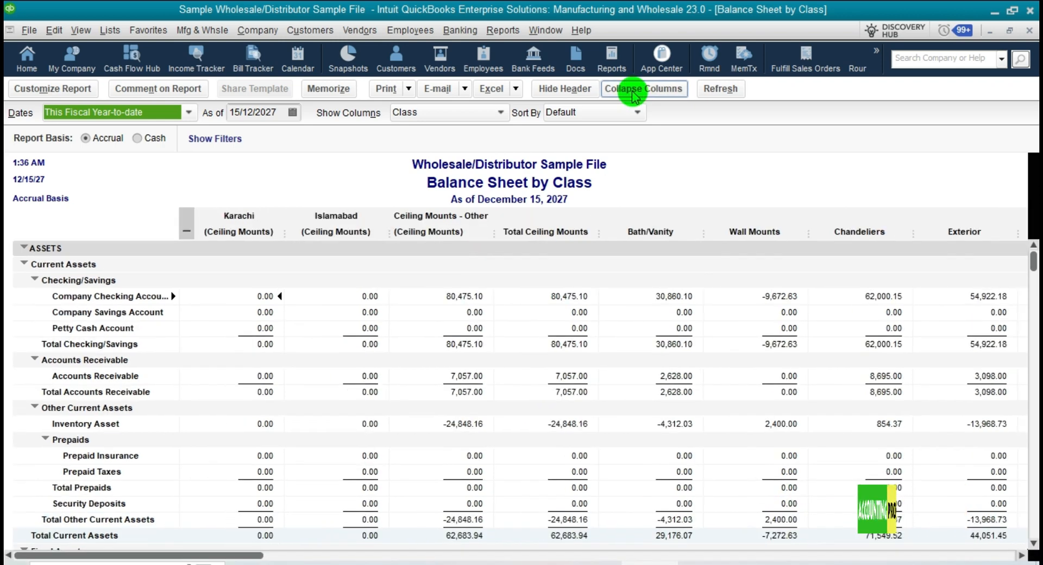
left_click(630, 89)
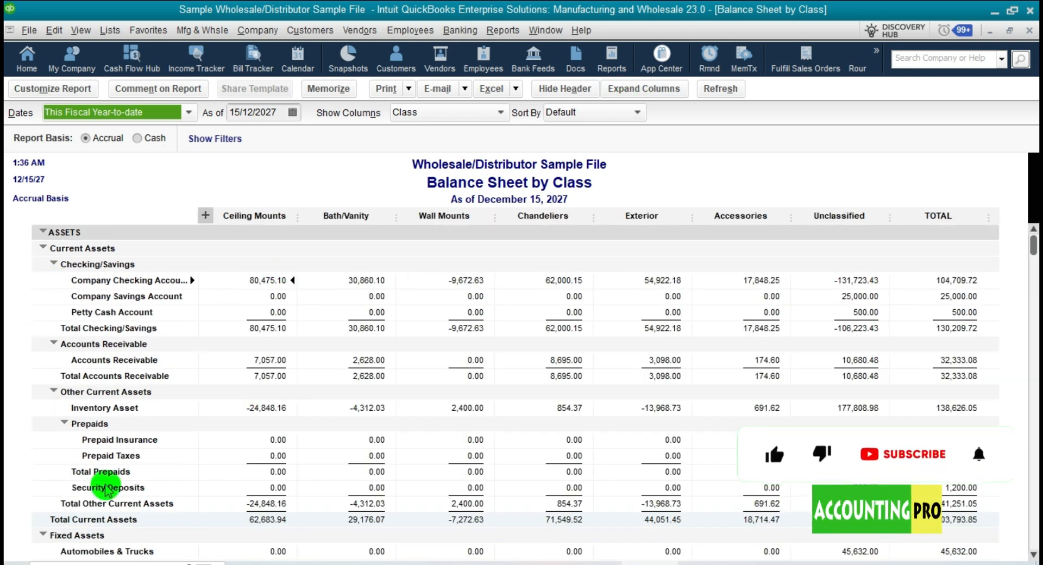
left_click(685, 90)
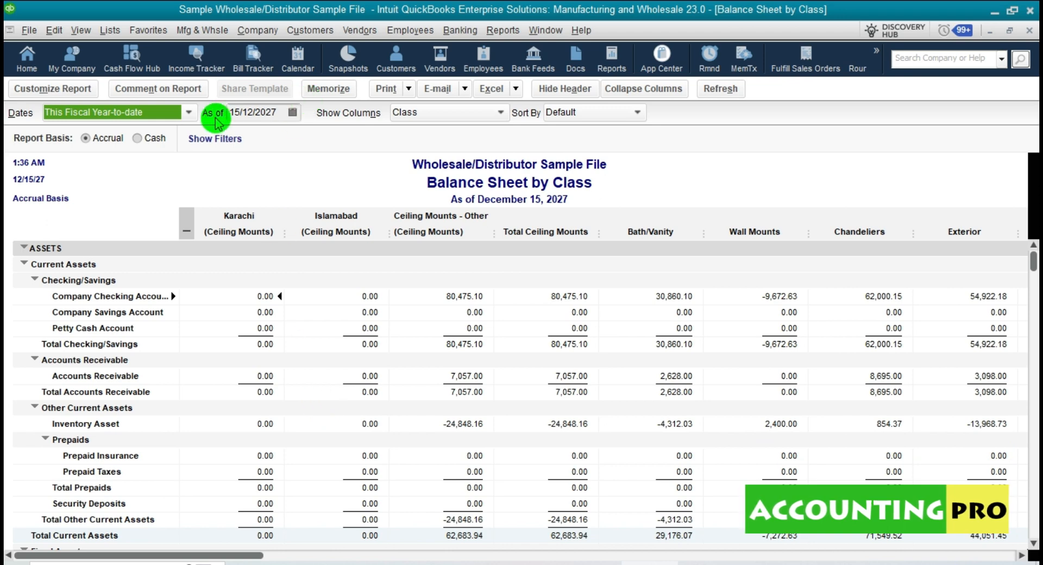
- Inspect the report's As of calendar and the available date ranges, and dismiss them without changing the period
left_click(293, 112)
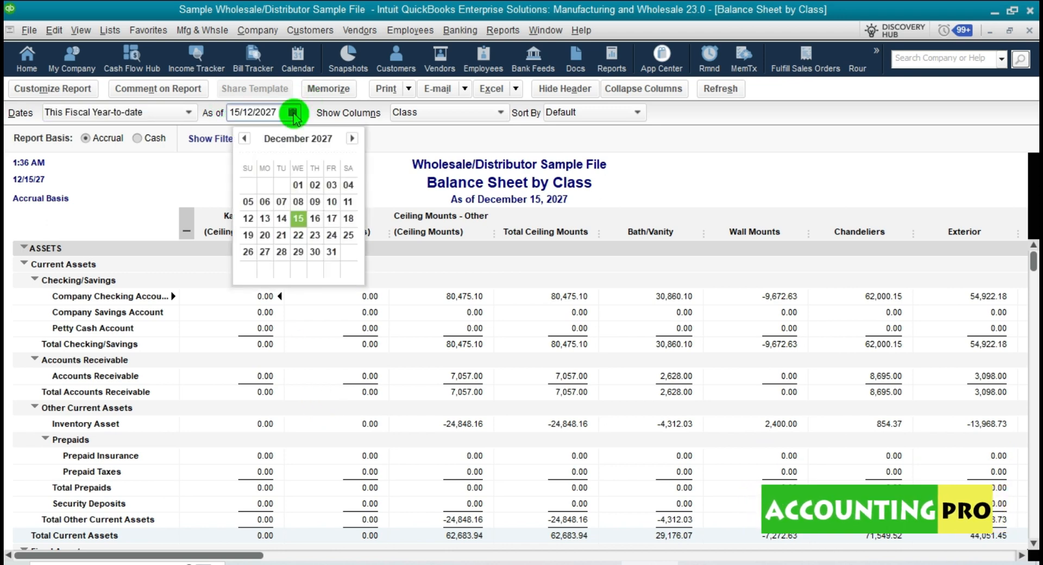
left_click(127, 110)
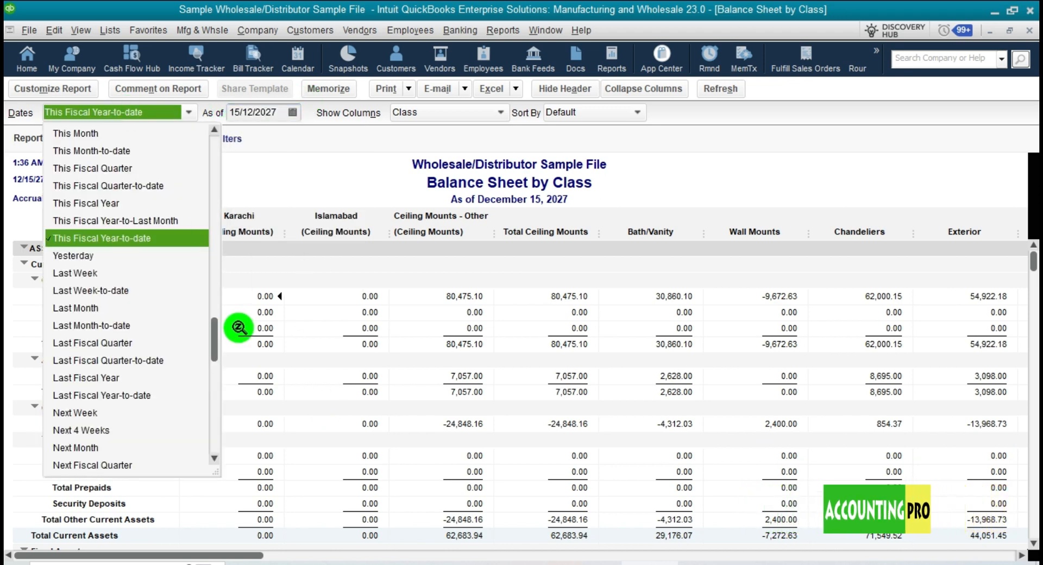
left_click_drag(215, 326, 215, 126)
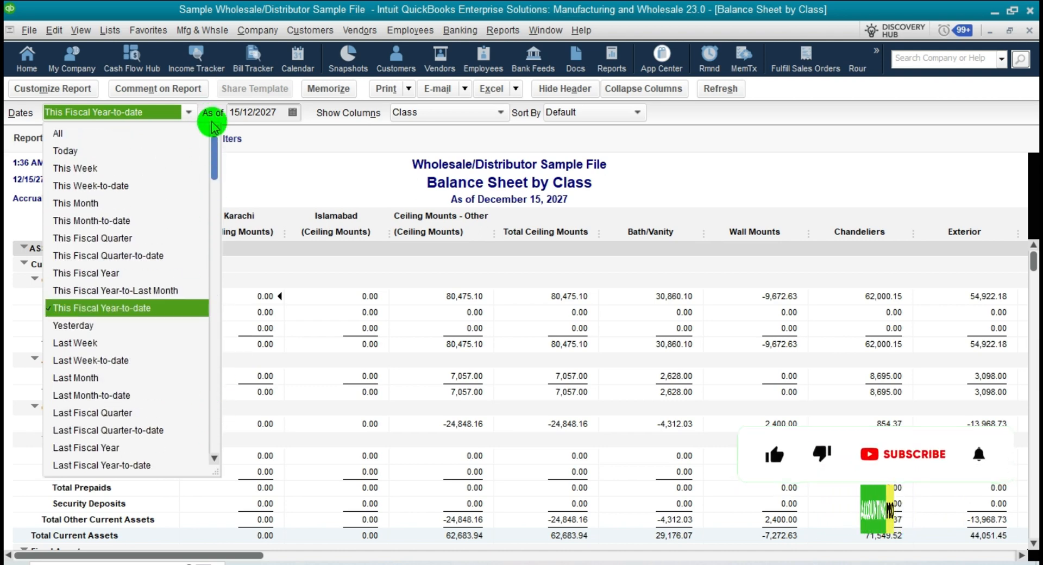
left_click(334, 144)
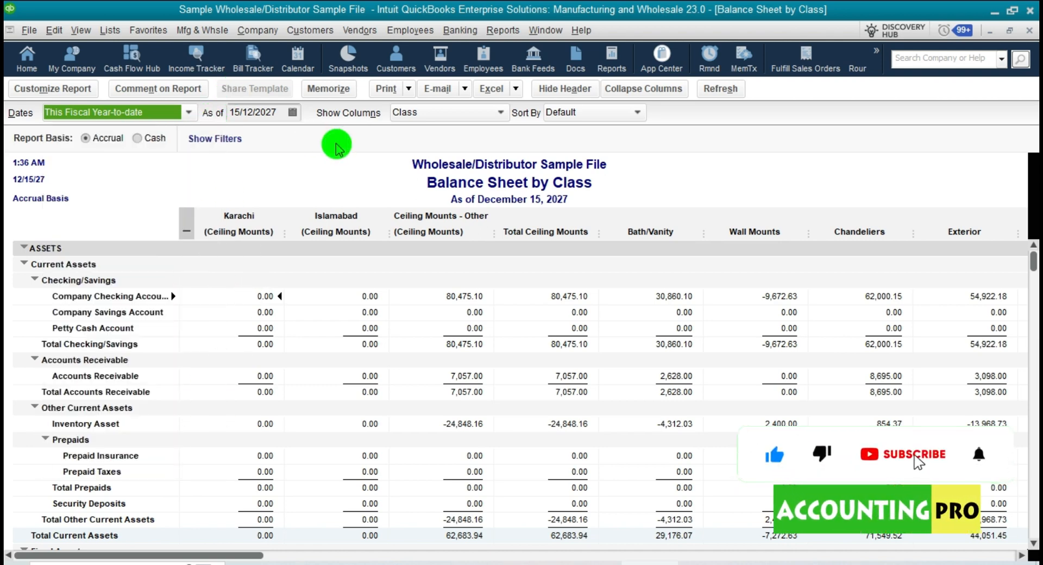